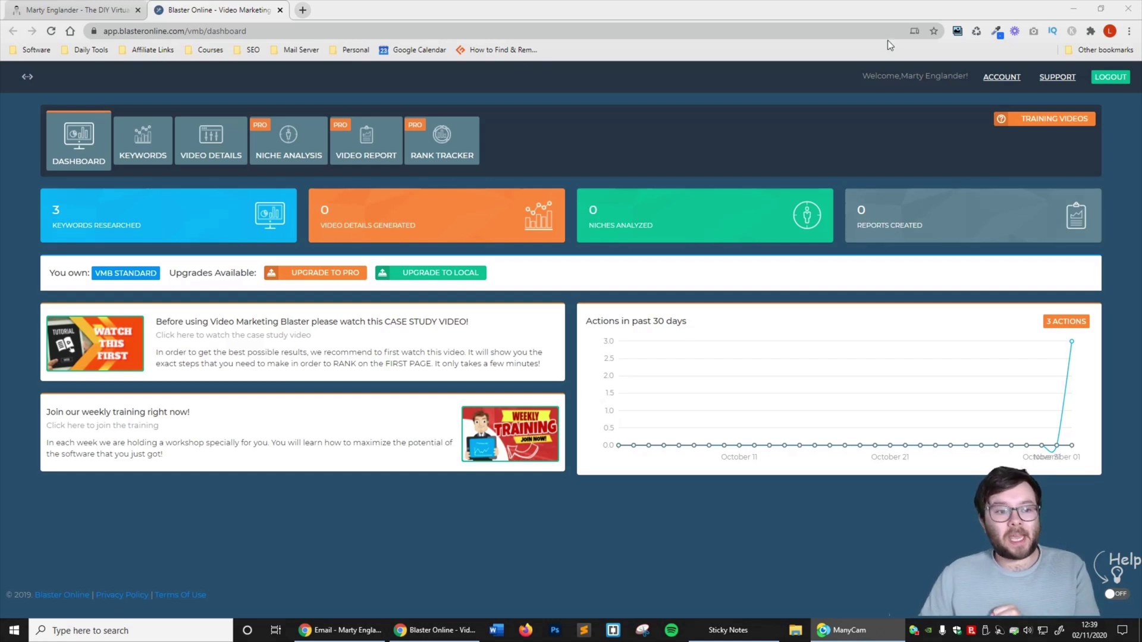
Step: View the FREE Overnight Ranking Course landing page on martyenglander.com, then return to Blaster Online
click(116, 6)
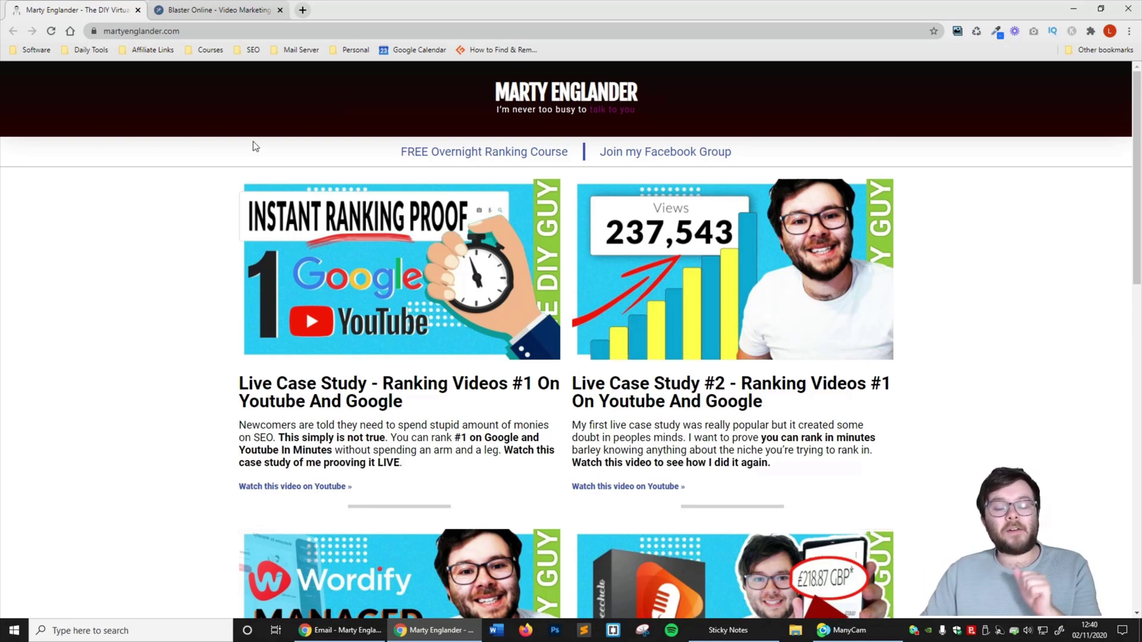
click(468, 157)
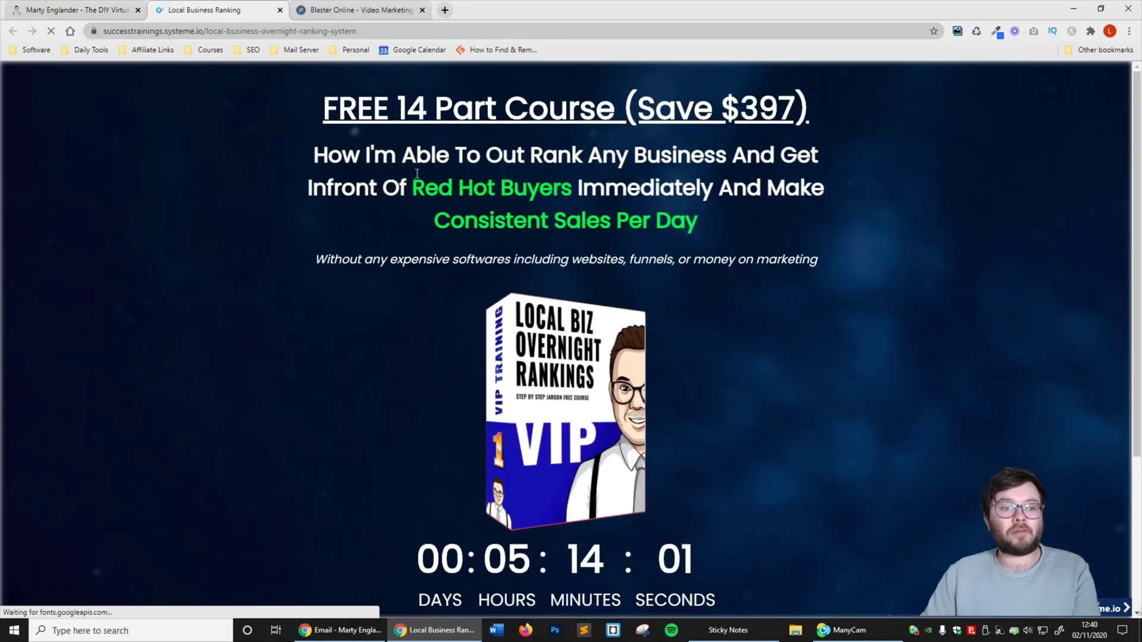
scroll(604, 309, down, 3)
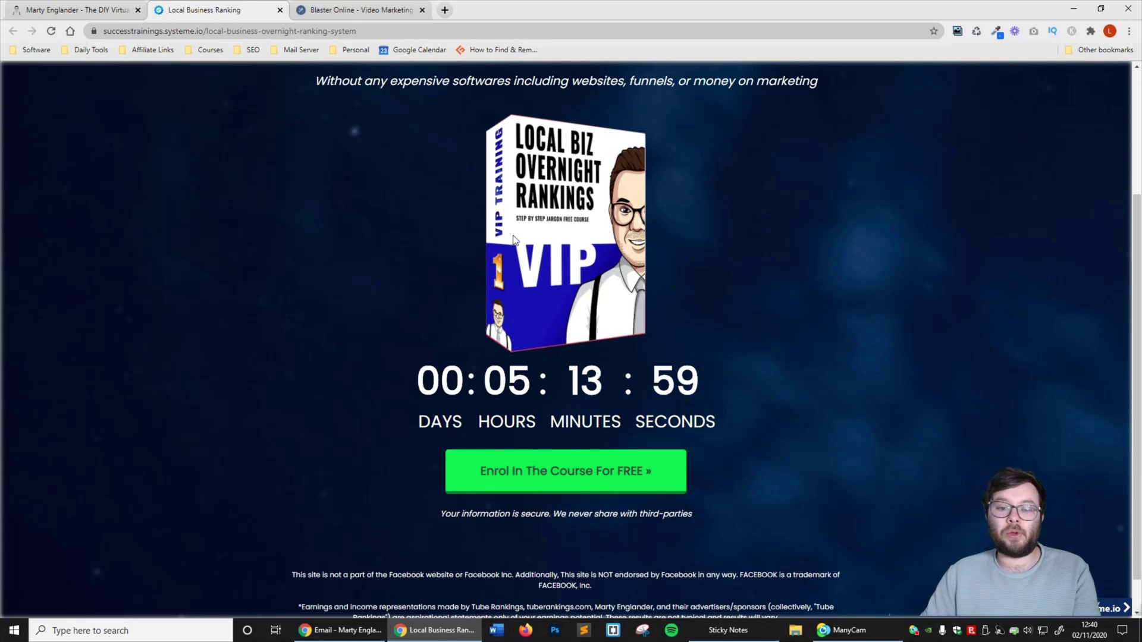
scroll(767, 426, up, 2)
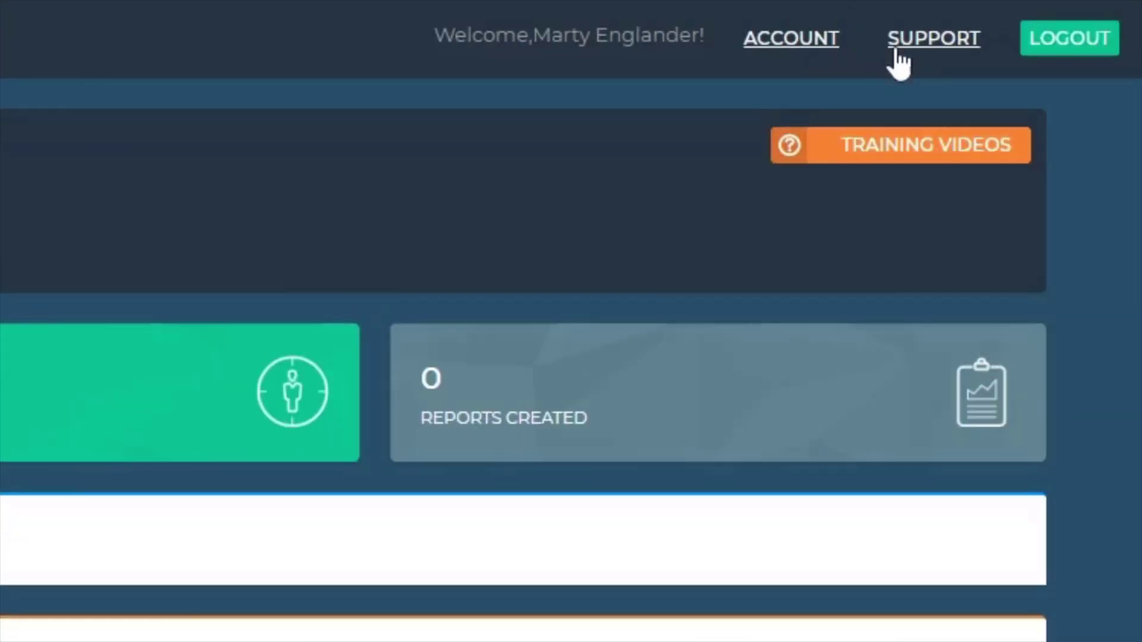
click(909, 157)
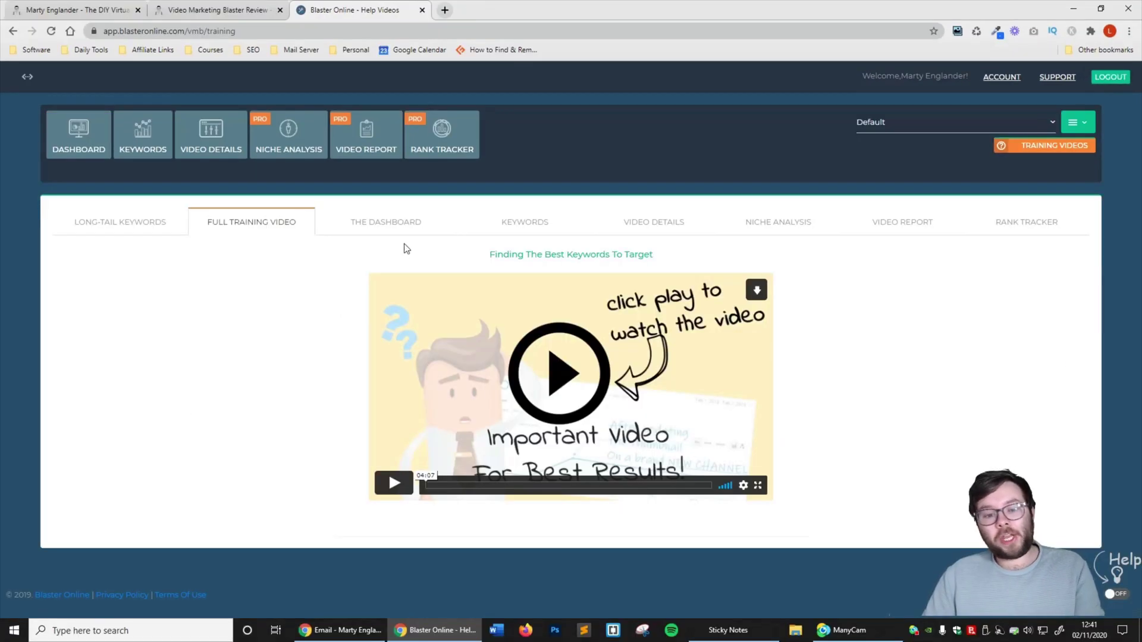
click(396, 229)
click(525, 229)
click(654, 229)
click(767, 235)
click(156, 225)
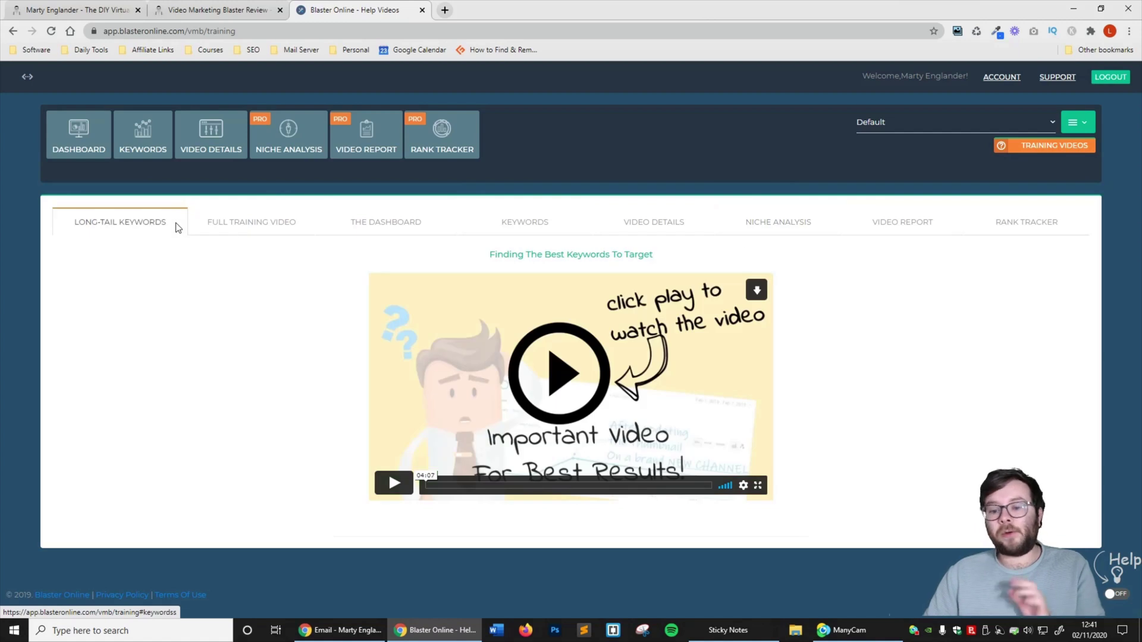
click(241, 224)
click(374, 226)
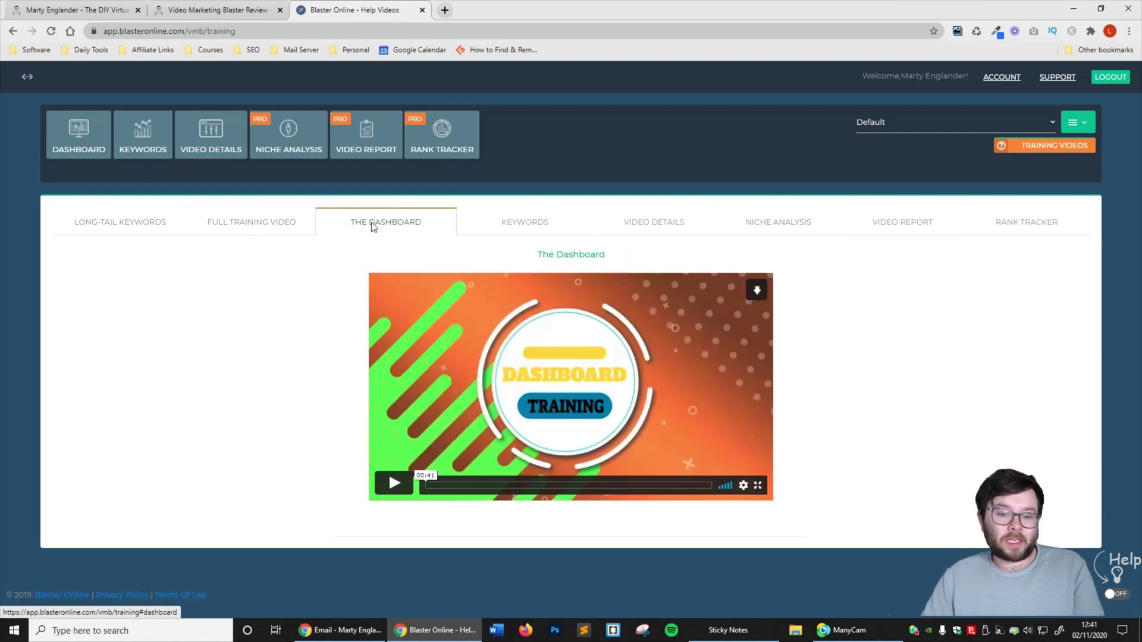
click(78, 153)
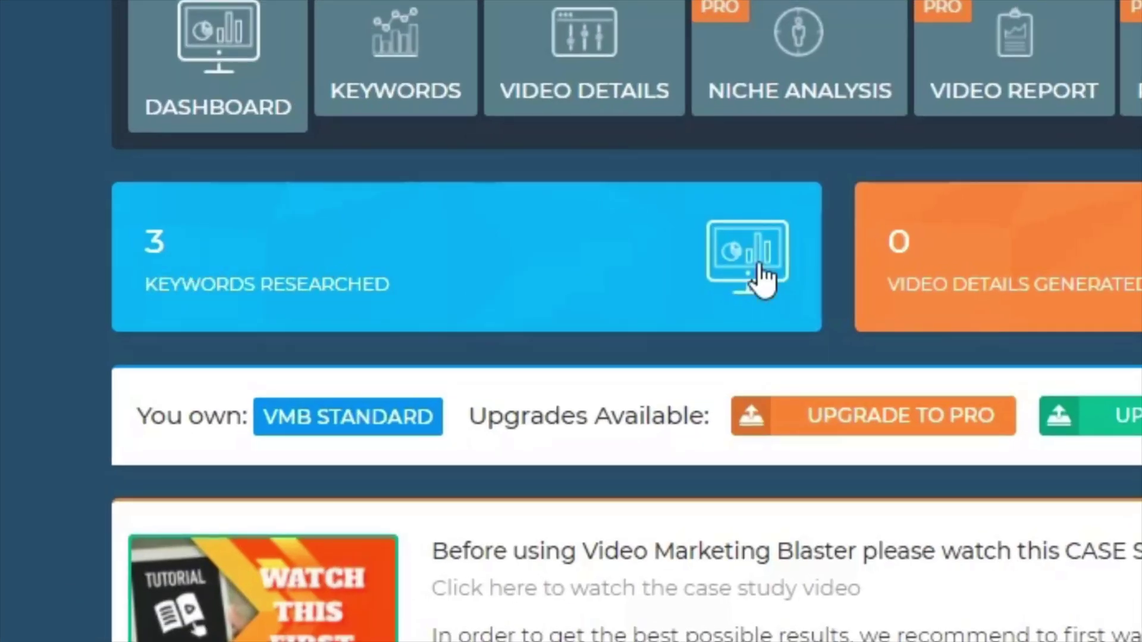
drag(1086, 284, 952, 284)
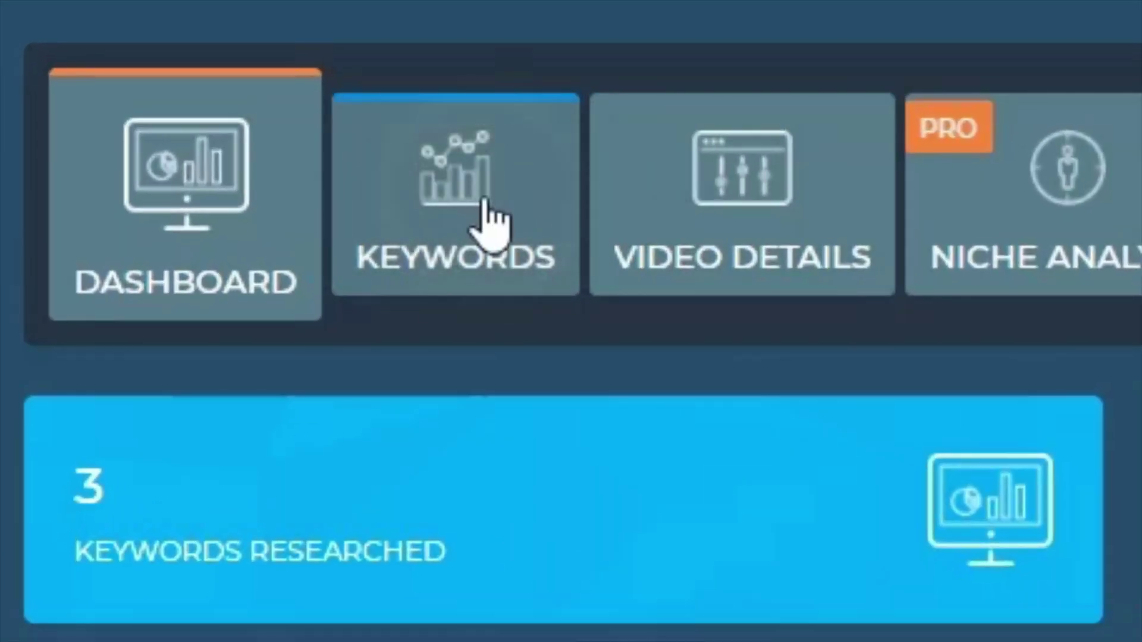
Step: Open the Keywords page and check the campaign list and New campaign dialog, cancelling without changes
click(489, 219)
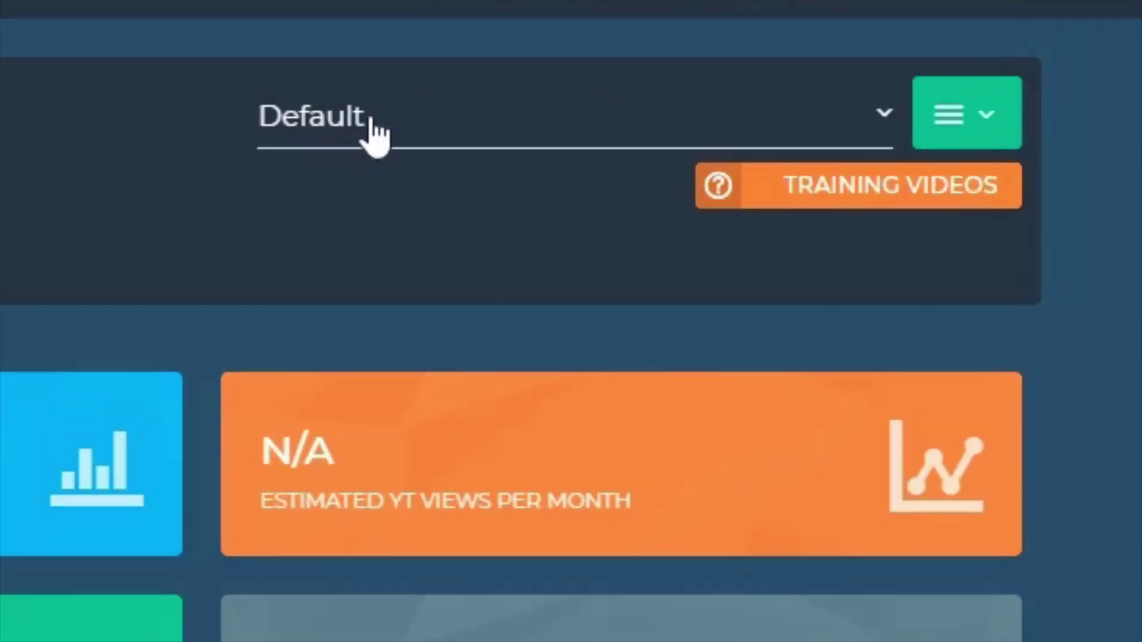
click(905, 129)
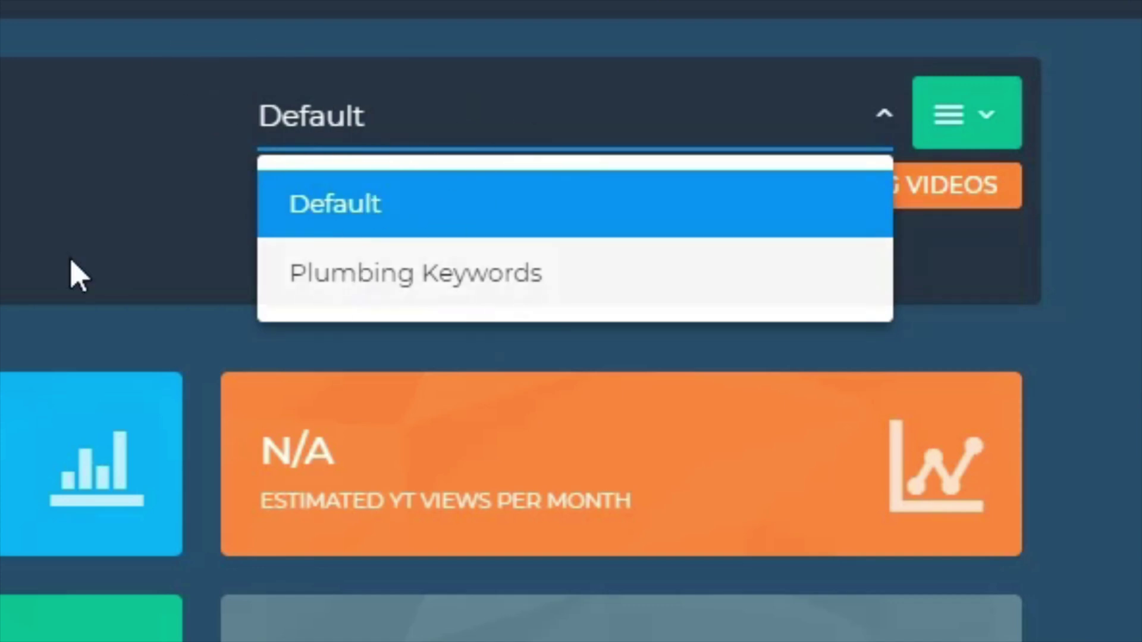
click(645, 261)
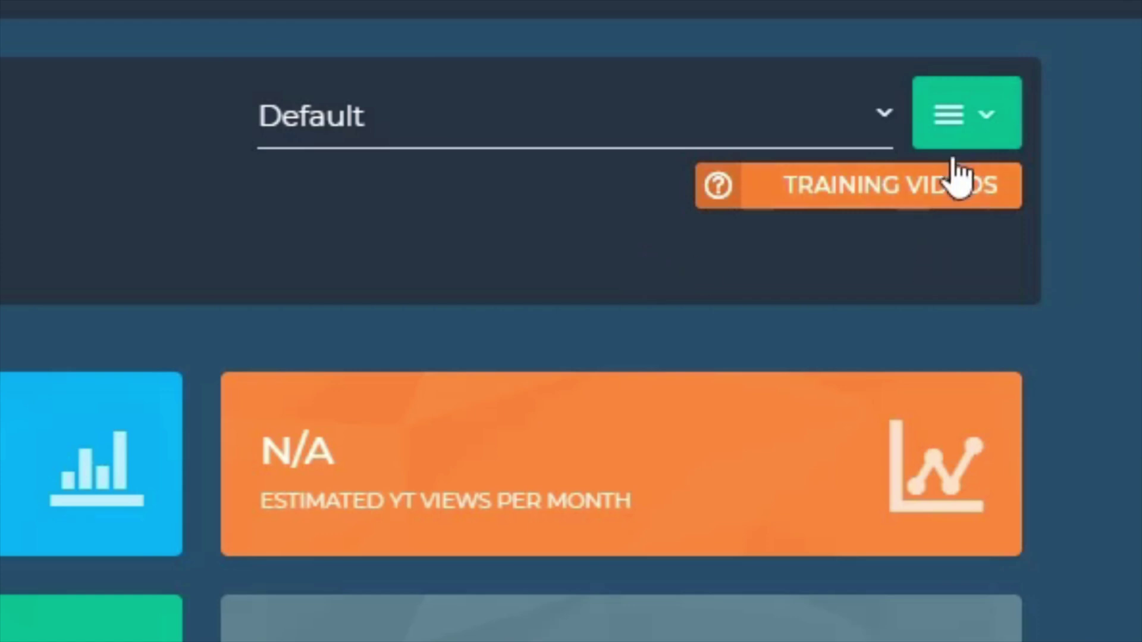
click(973, 120)
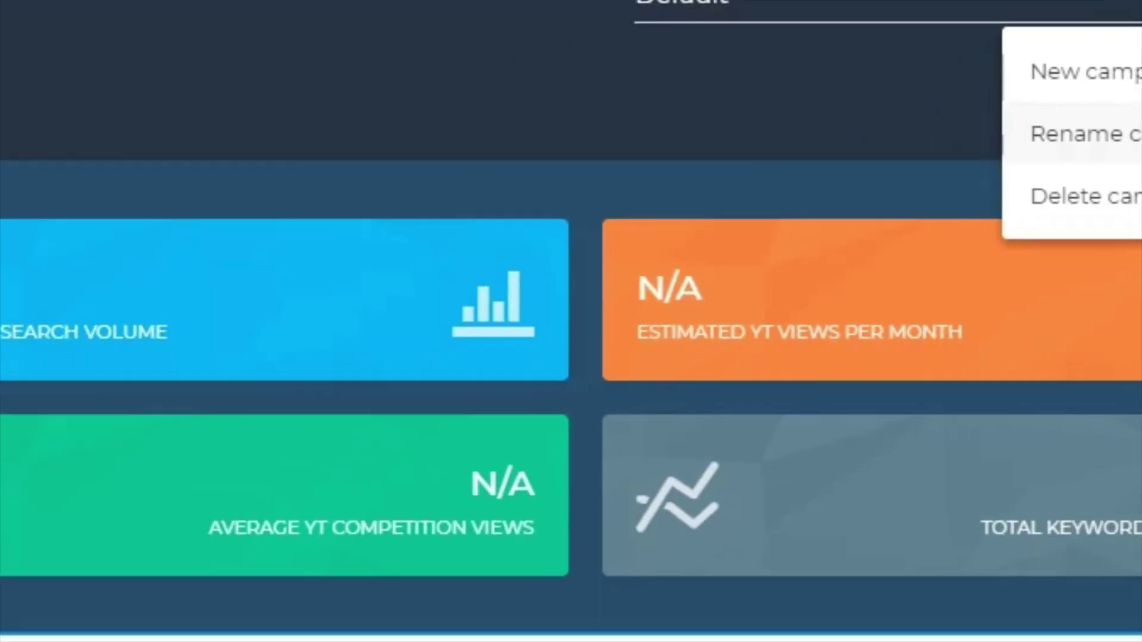
click(803, 204)
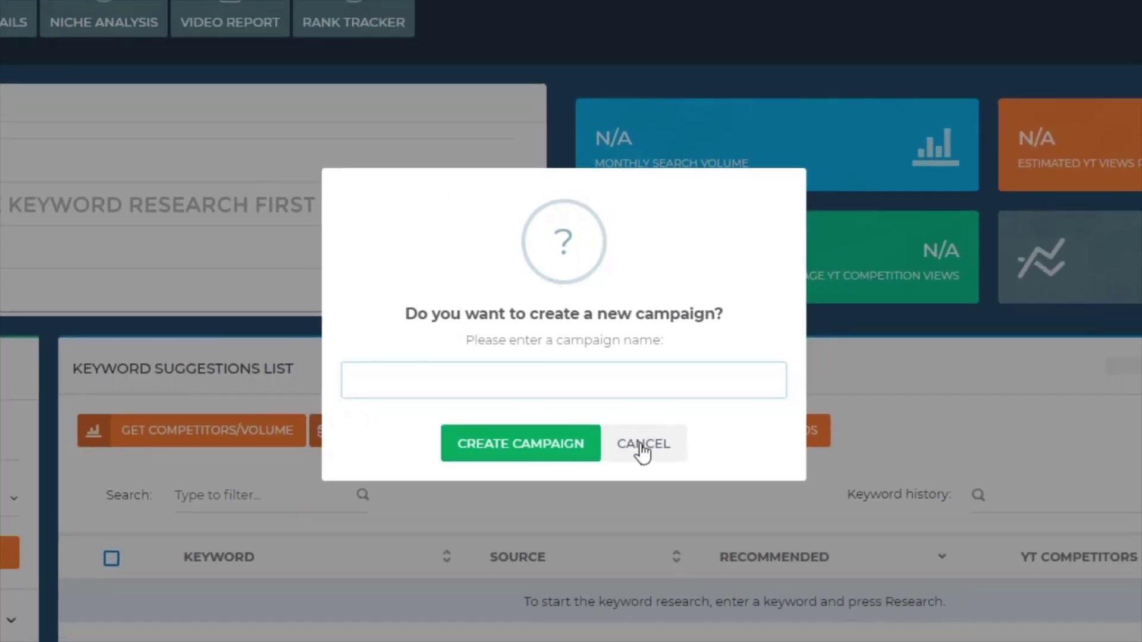
click(642, 449)
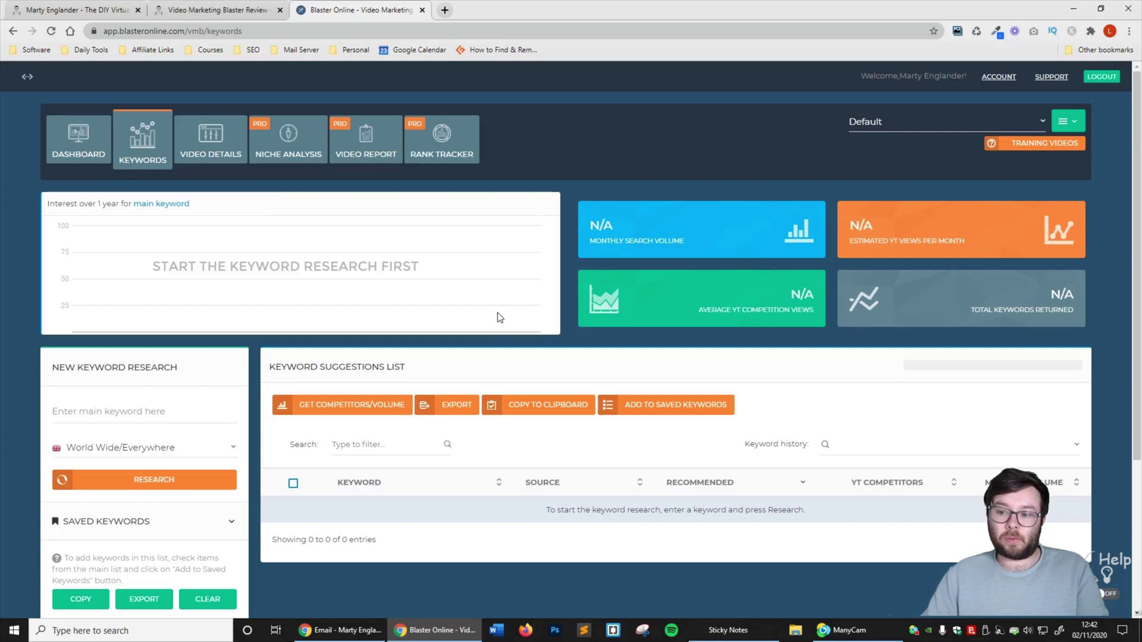
Step: Load the Plumbing Keywords campaign from the campaign dropdown
click(907, 122)
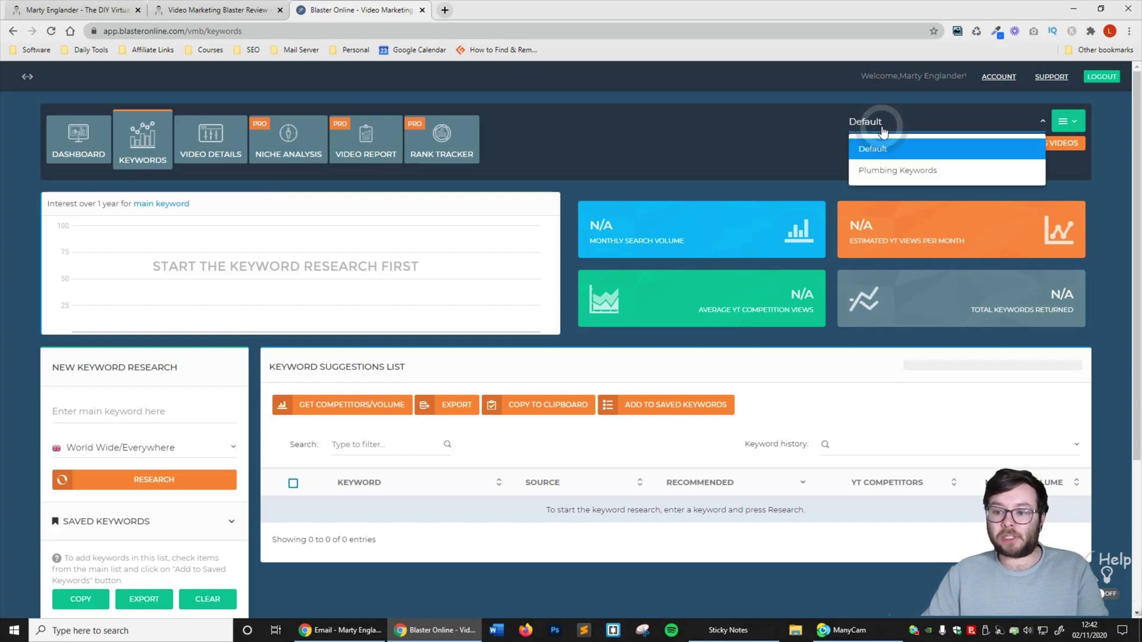
click(886, 171)
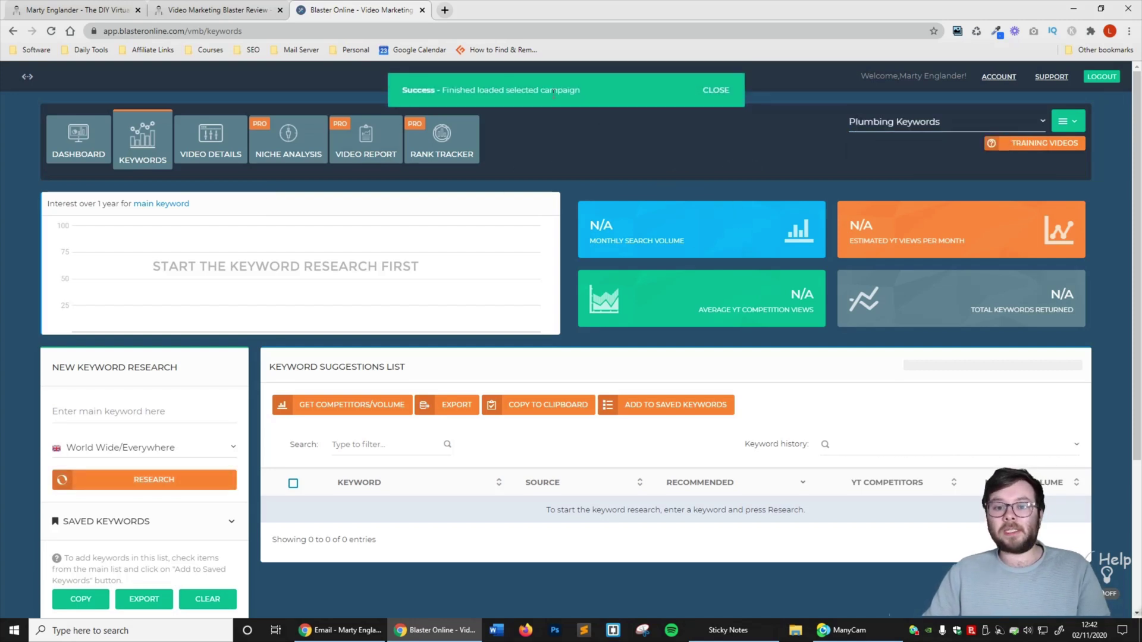
scroll(576, 105, down, 1)
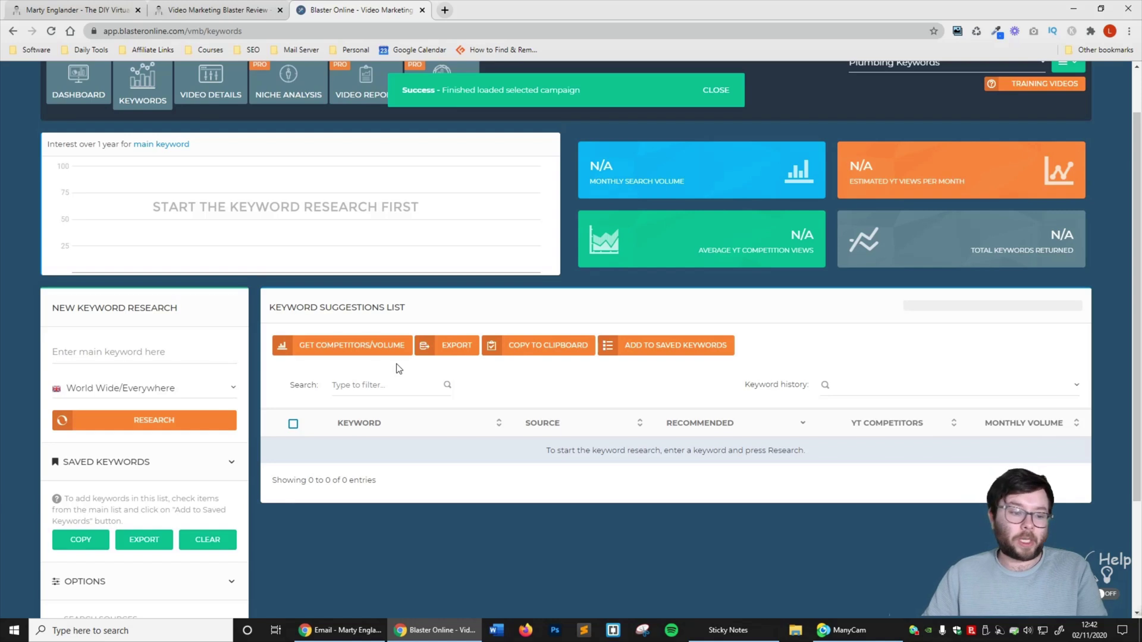
scroll(399, 369, down, 1)
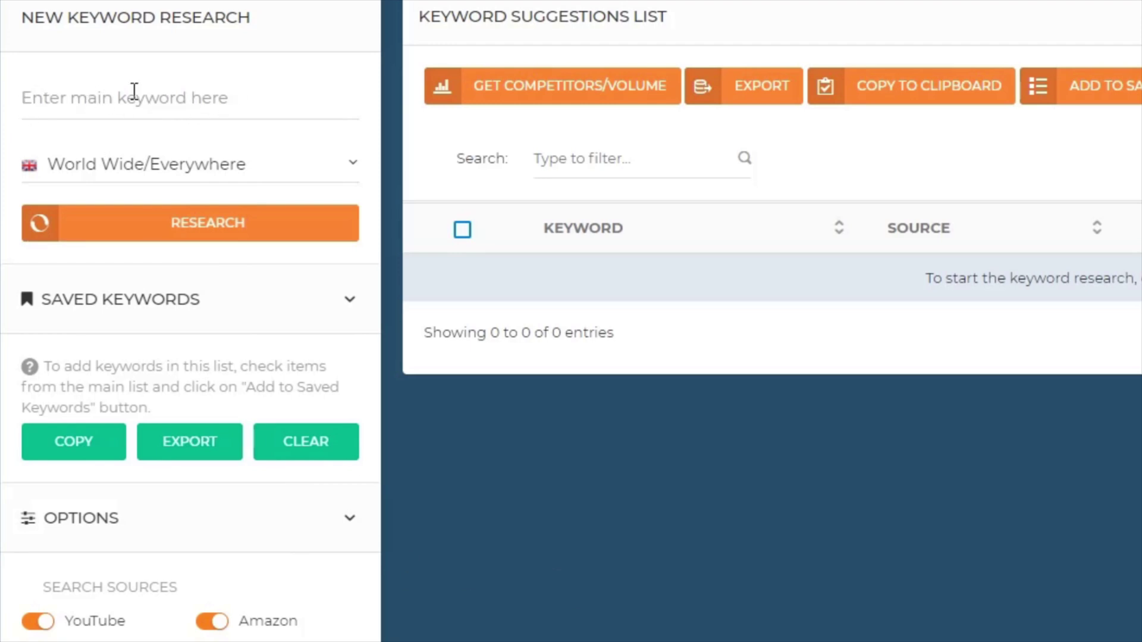
Step: Set the keyword research location to English/United Kingdom
click(186, 175)
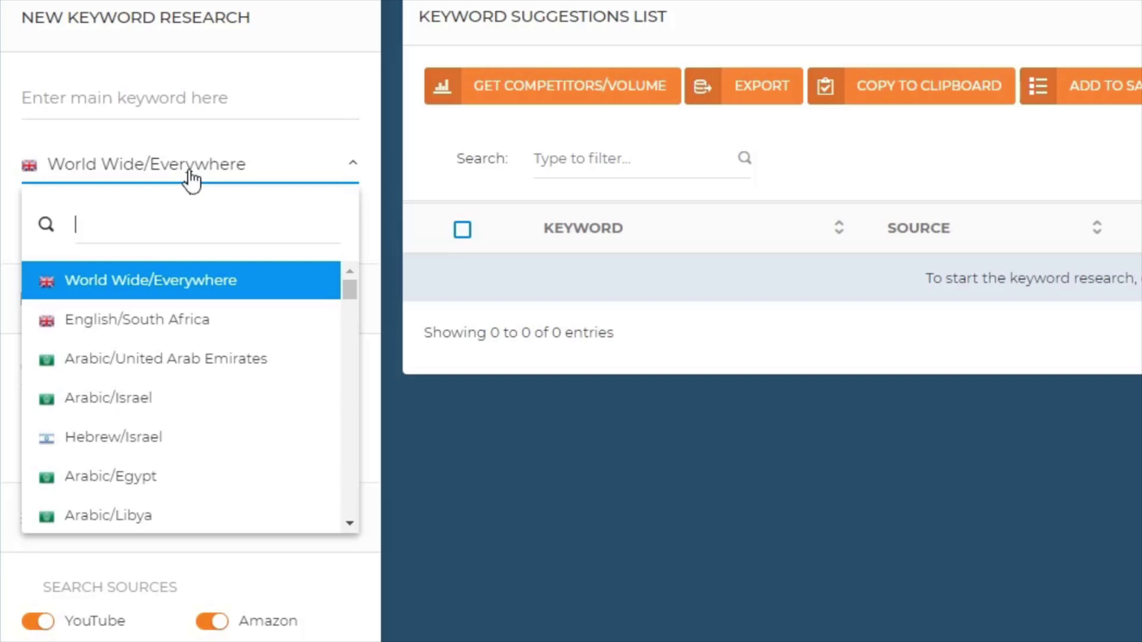
text(united)
click(201, 324)
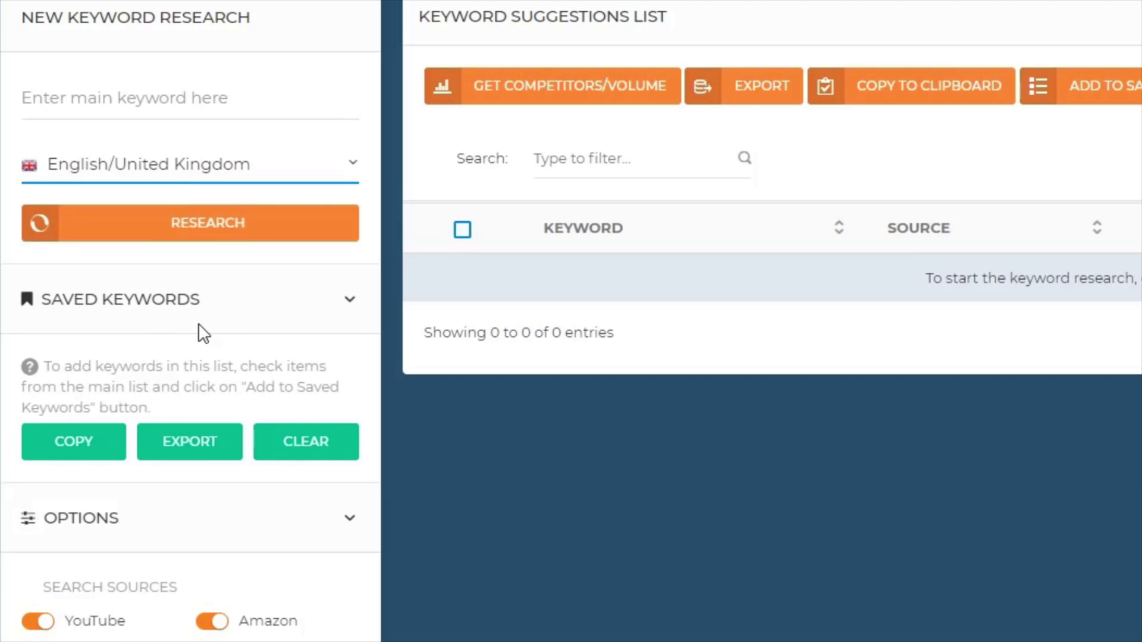
click(351, 301)
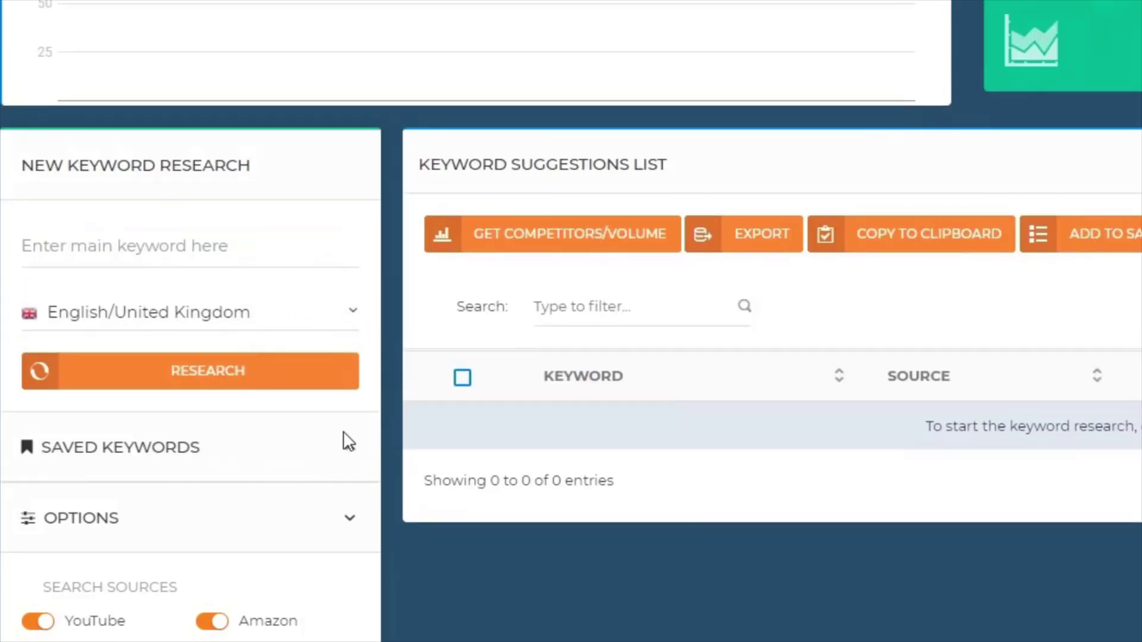
click(348, 441)
scroll(375, 377, down, 2)
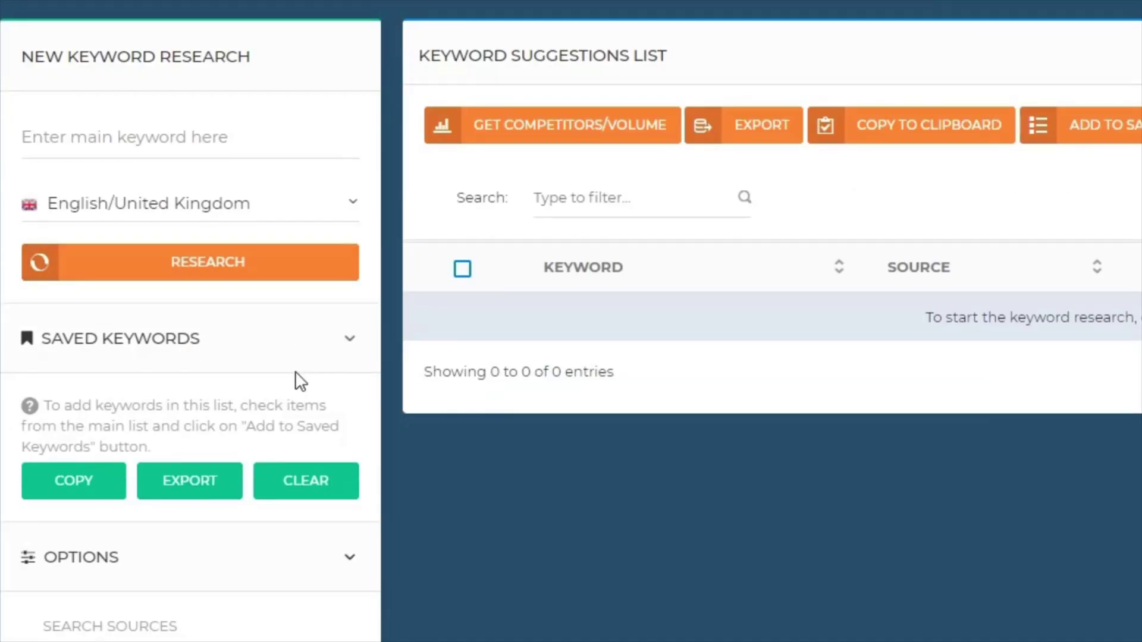
scroll(295, 380, down, 1)
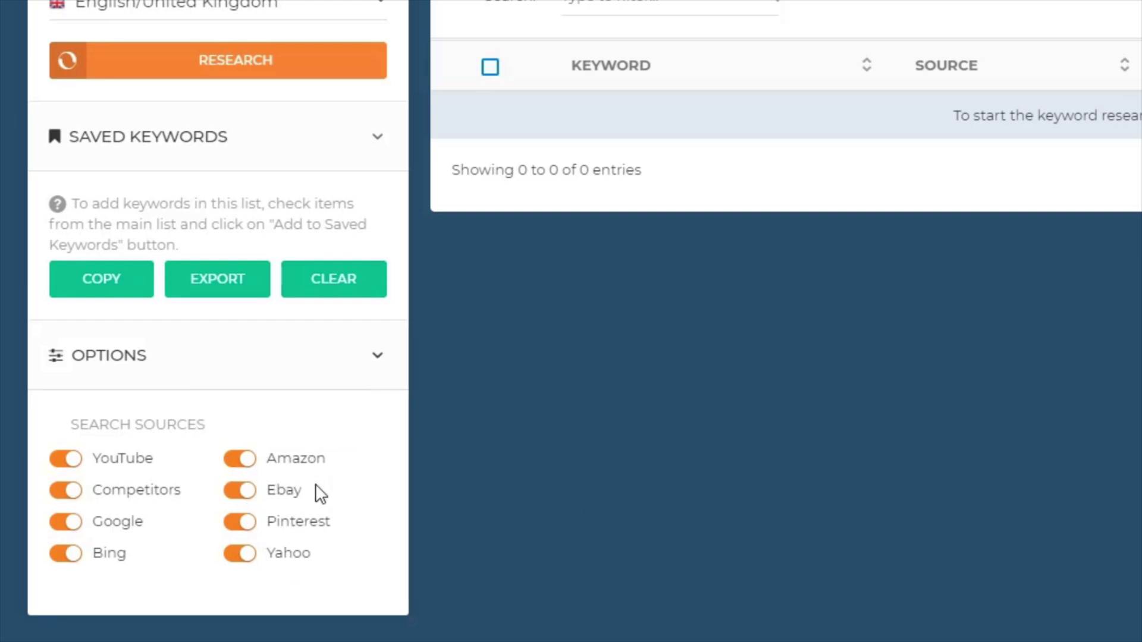
click(242, 462)
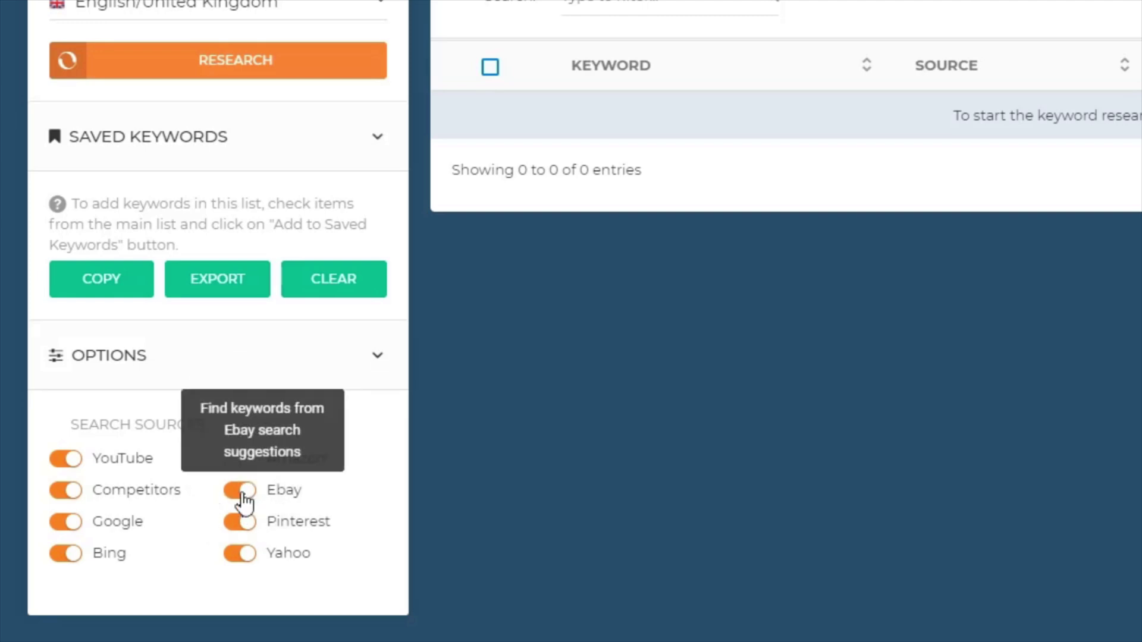
click(244, 498)
click(245, 524)
click(245, 554)
click(67, 554)
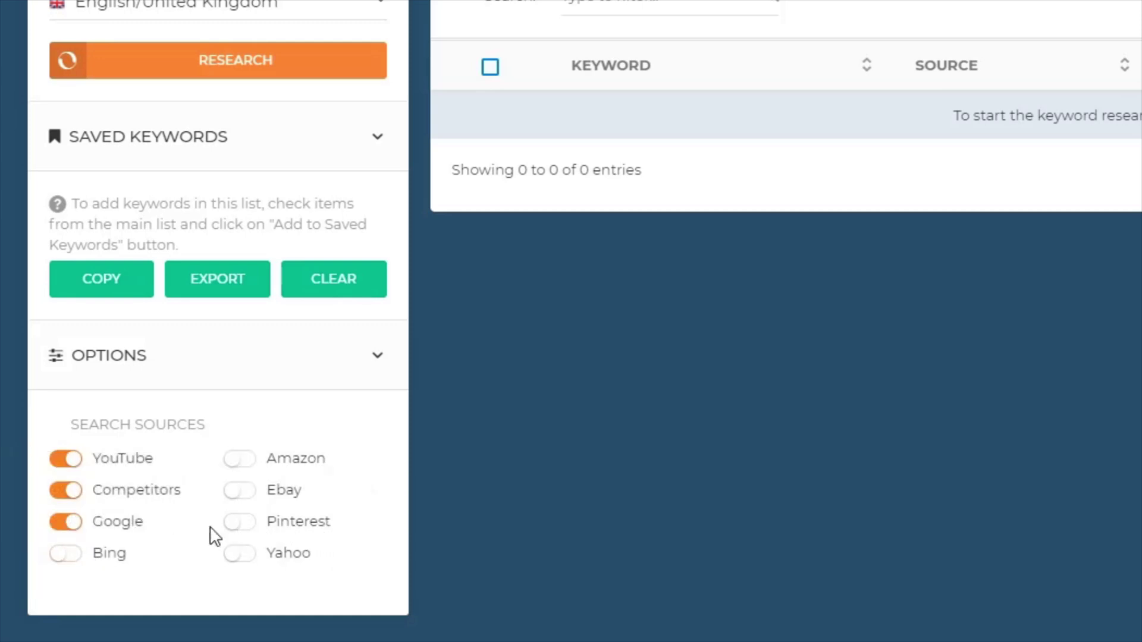
click(152, 463)
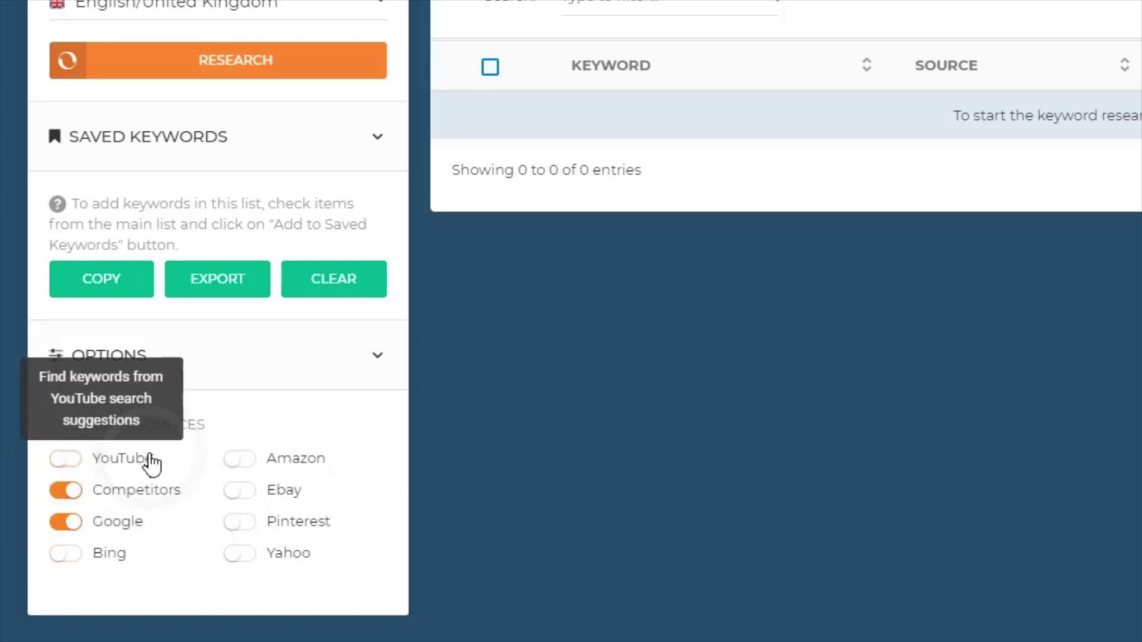
click(151, 462)
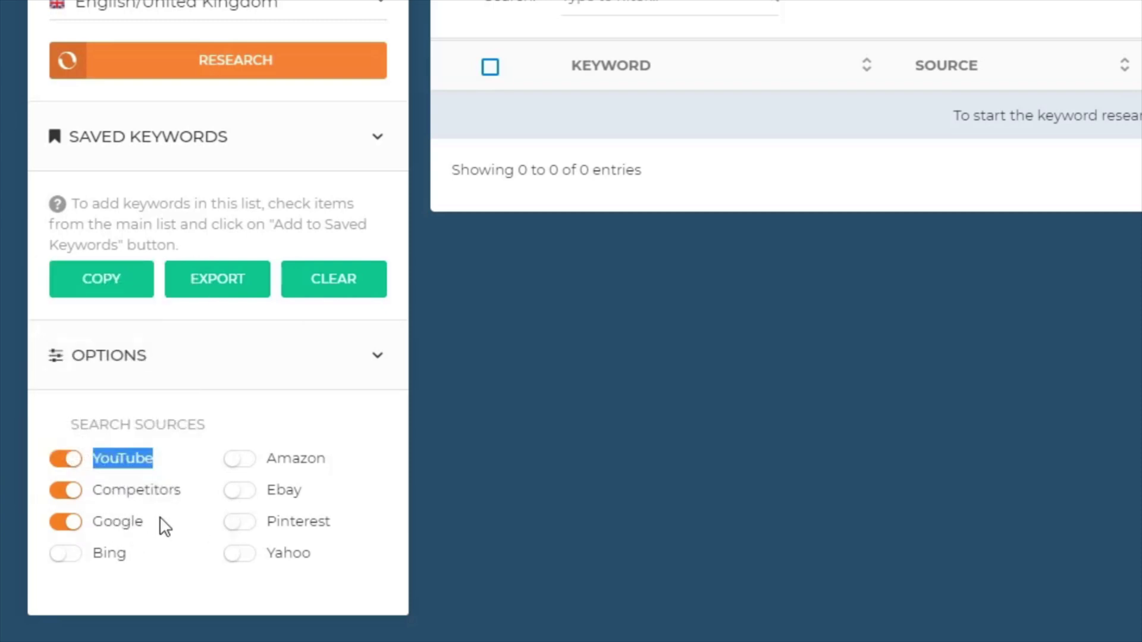
click(640, 538)
scroll(637, 548, up, 5)
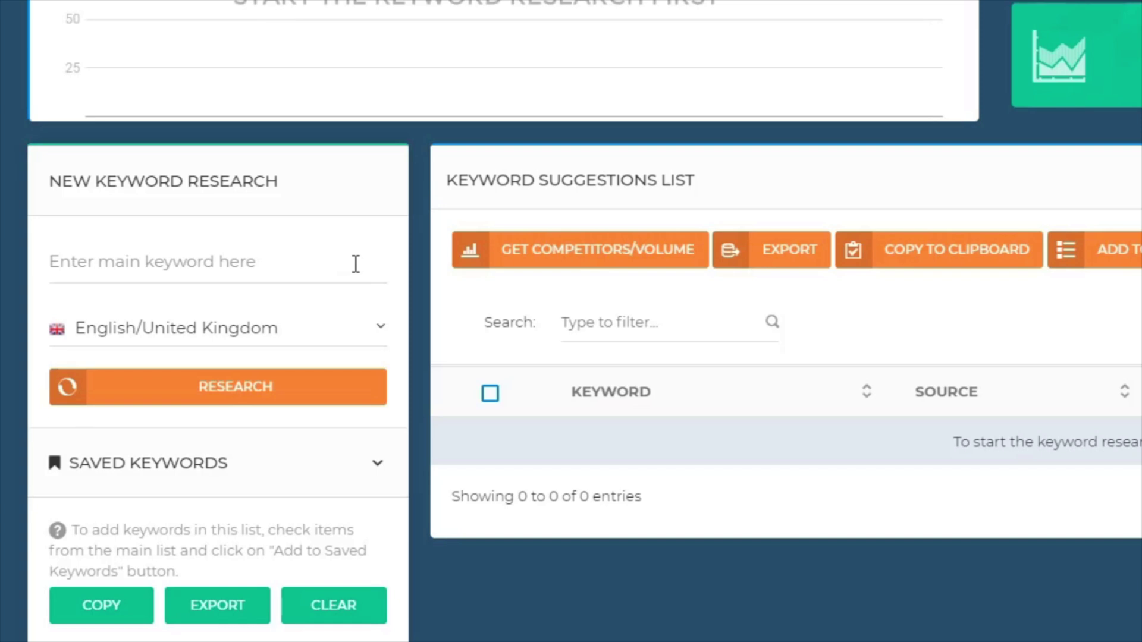
Step: Run keyword research on the main keyword 'plumbing services'
click(355, 264)
text(video)
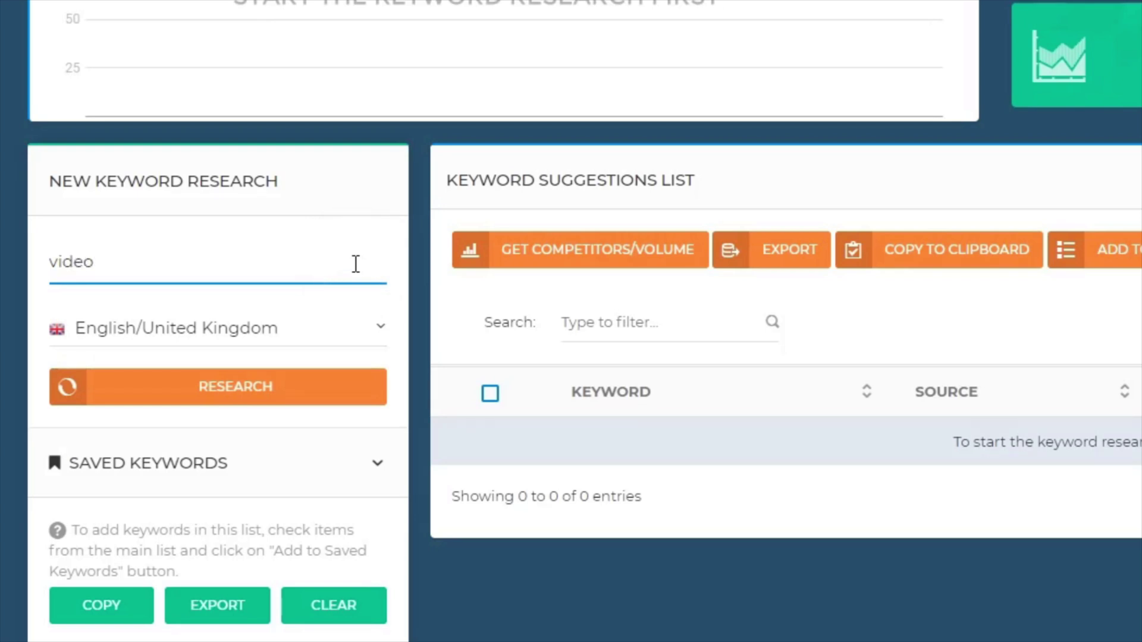
key(BackSpace)
key(BackSpace)
key(BackSpace)
key(BackSpace)
key(BackSpace)
text(plumbing service)
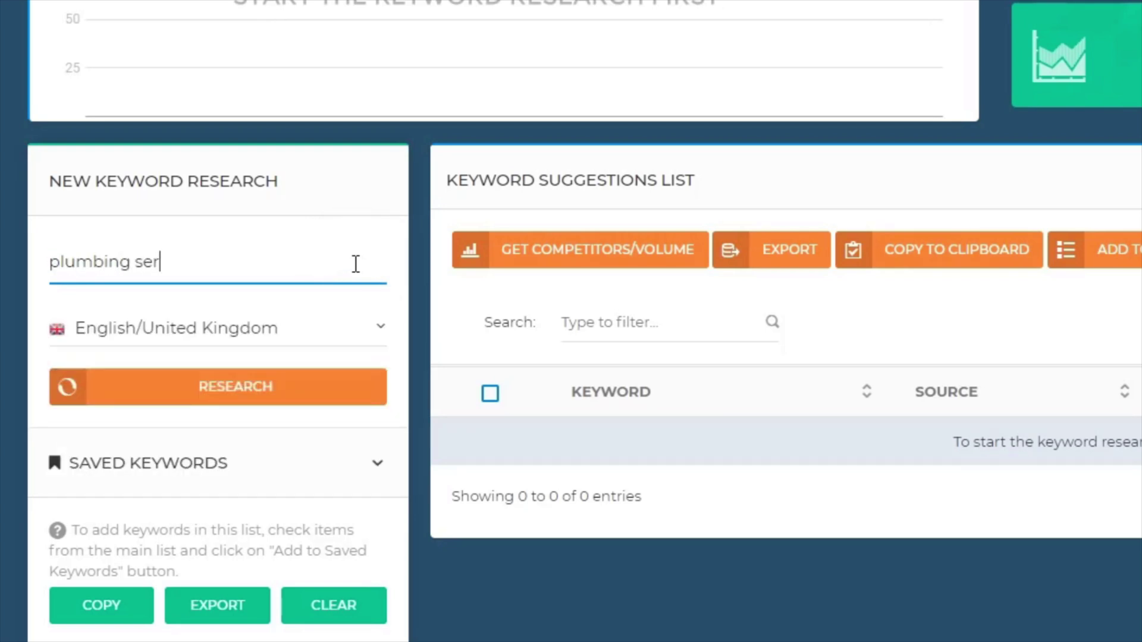
text(s)
click(339, 383)
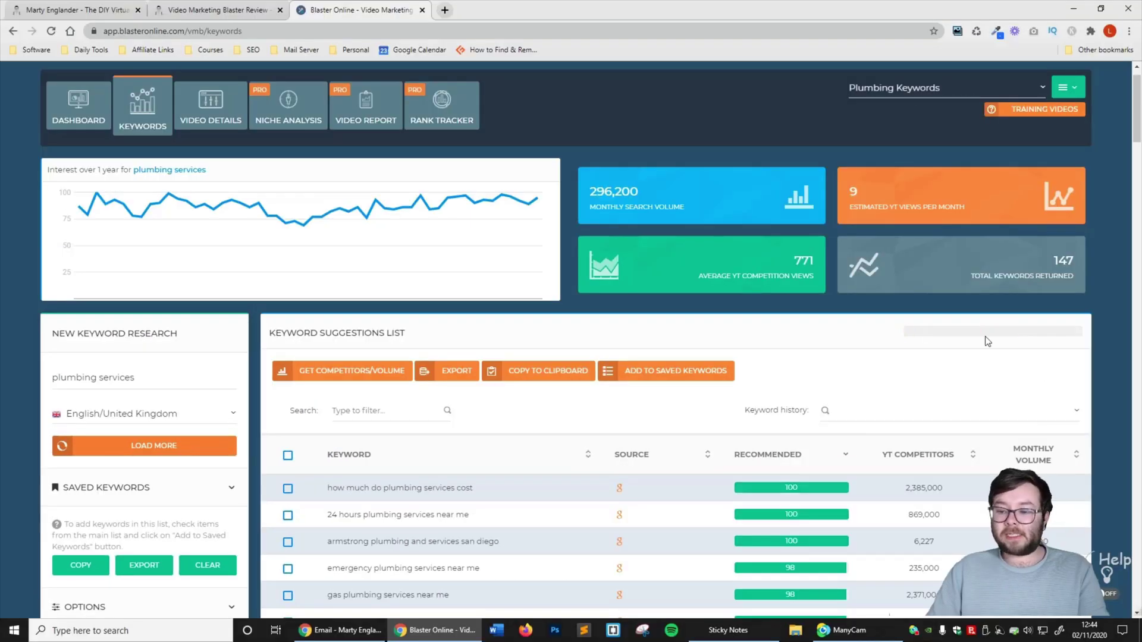
Step: Scroll through the 147 plumbing services keyword suggestions
scroll(862, 336, down, 2)
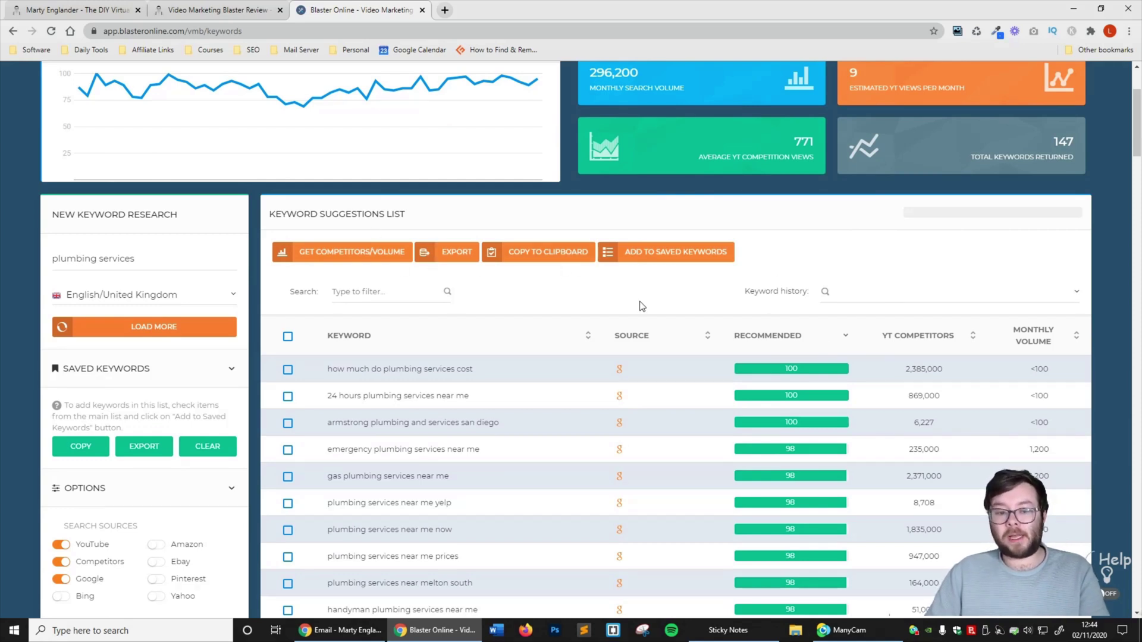
scroll(548, 311, down, 2)
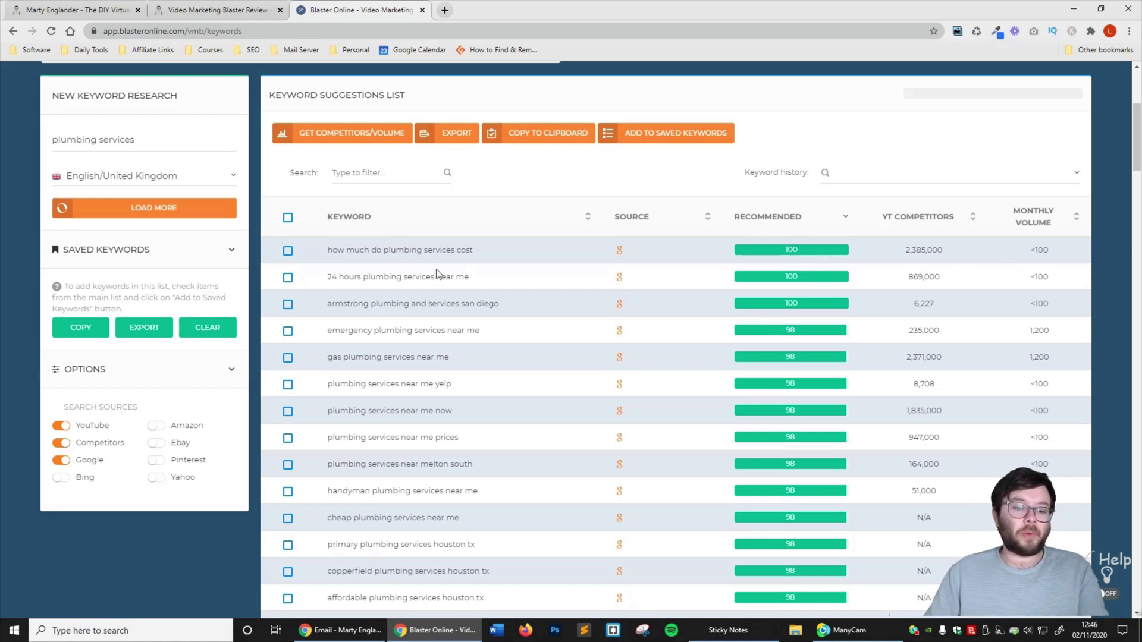
scroll(487, 290, down, 4)
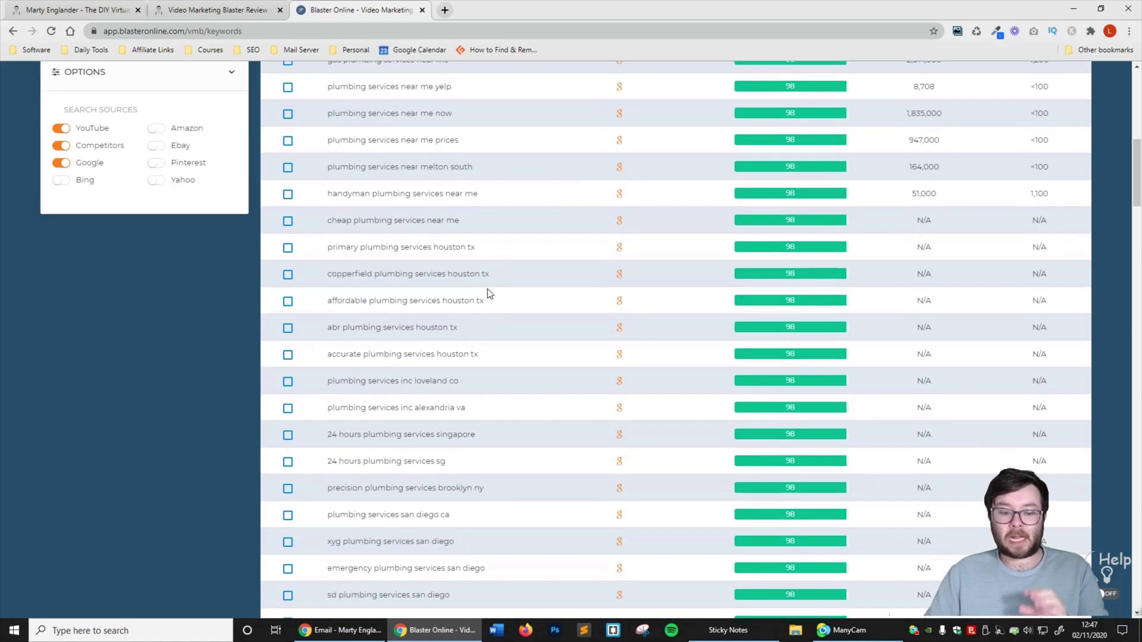
scroll(488, 287, up, 3)
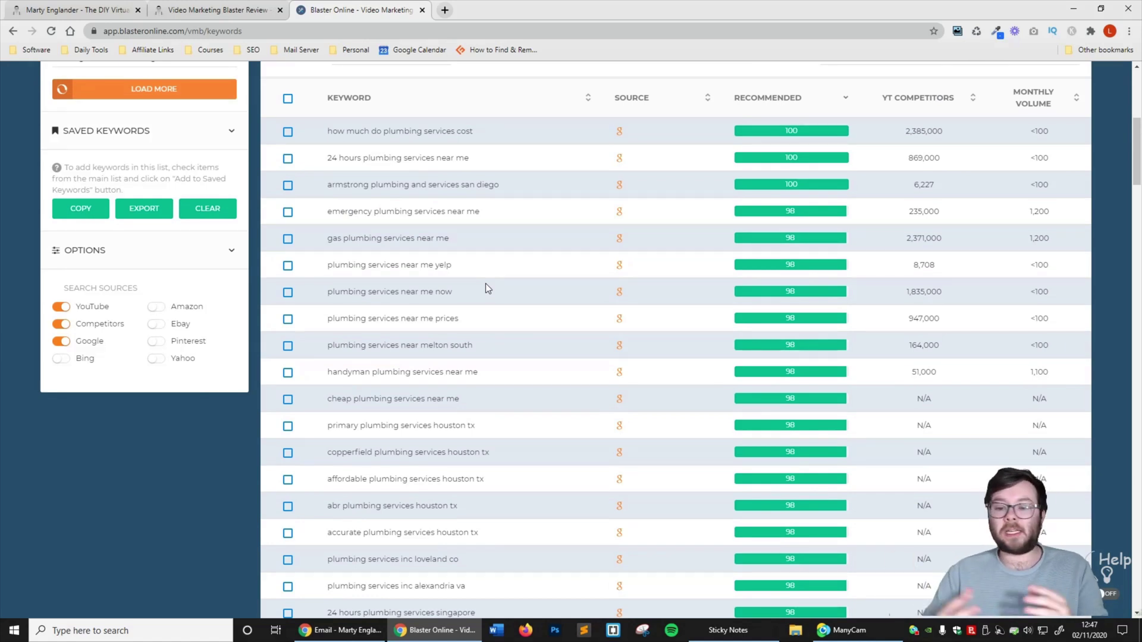
scroll(552, 282, down, 2)
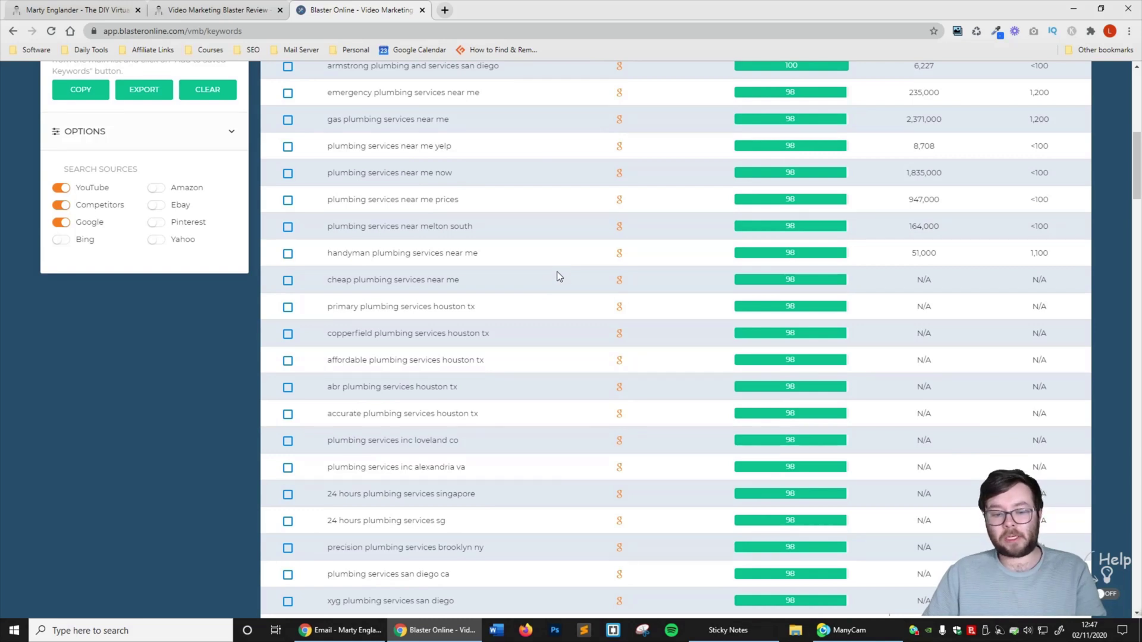
scroll(556, 271, down, 3)
scroll(558, 270, down, 3)
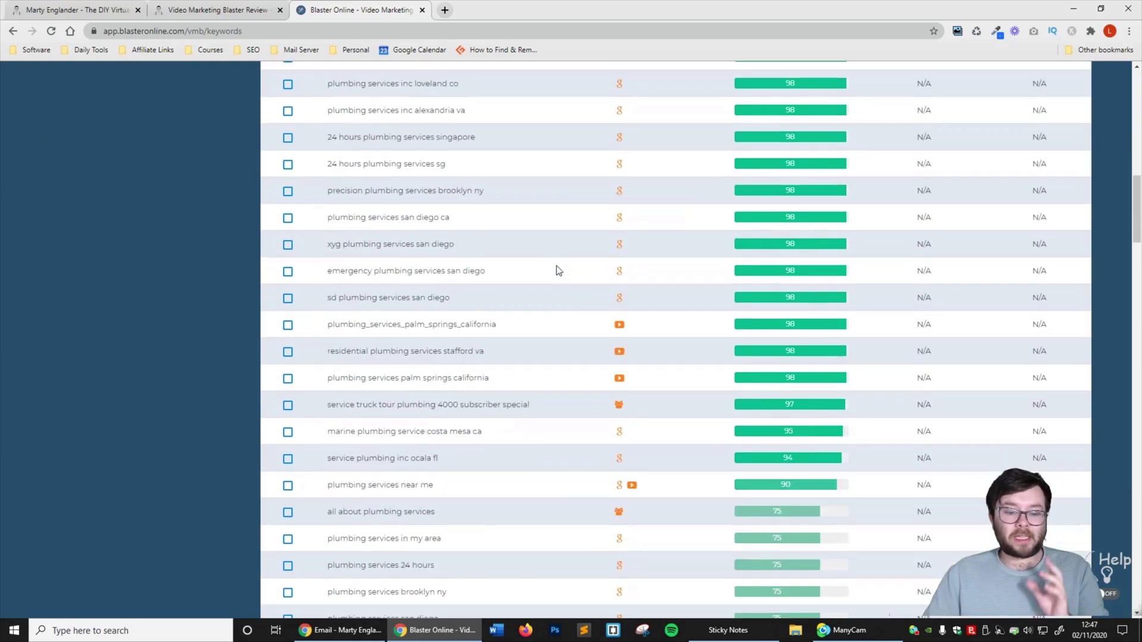
scroll(557, 267, down, 1)
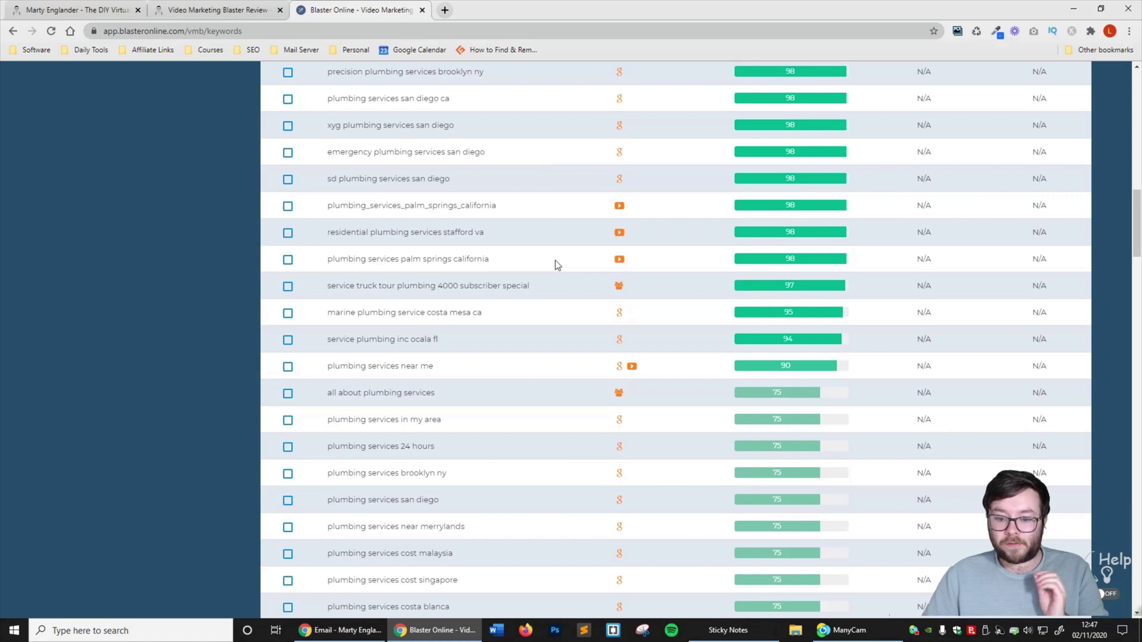
scroll(555, 260, down, 2)
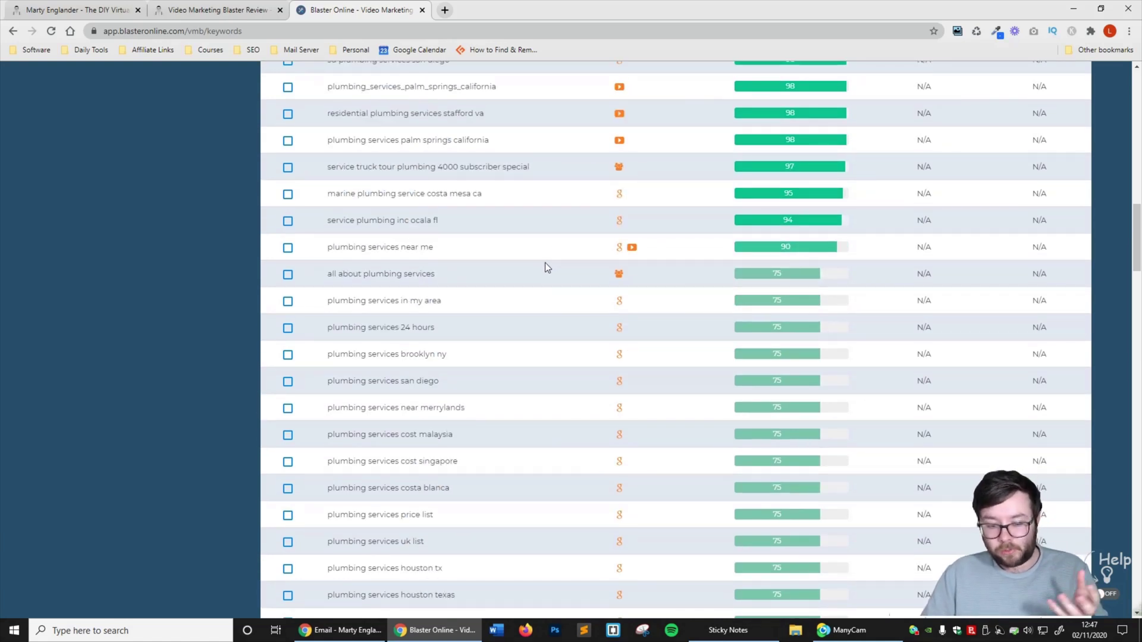
scroll(547, 267, down, 1)
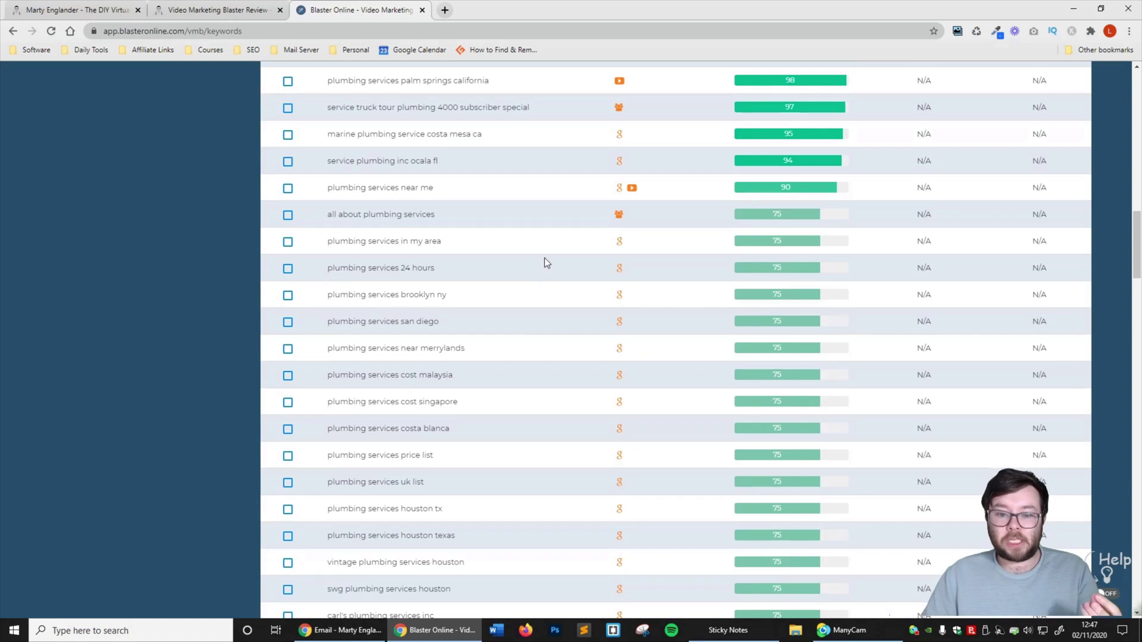
scroll(546, 267, down, 3)
scroll(546, 267, down, 18)
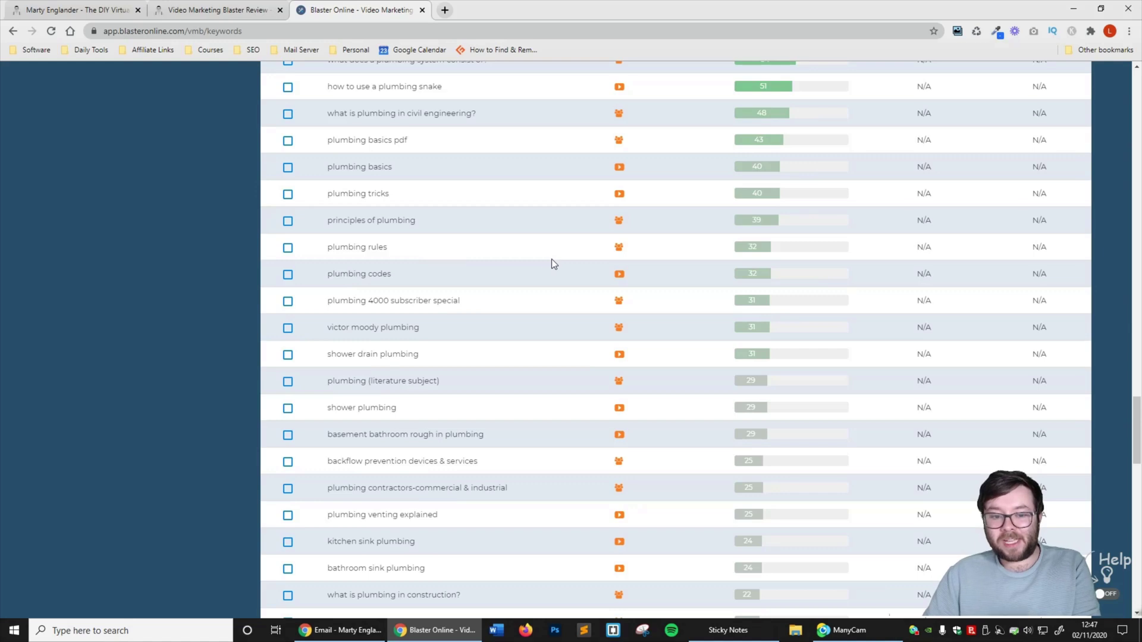
scroll(551, 262, up, 15)
scroll(581, 292, up, 15)
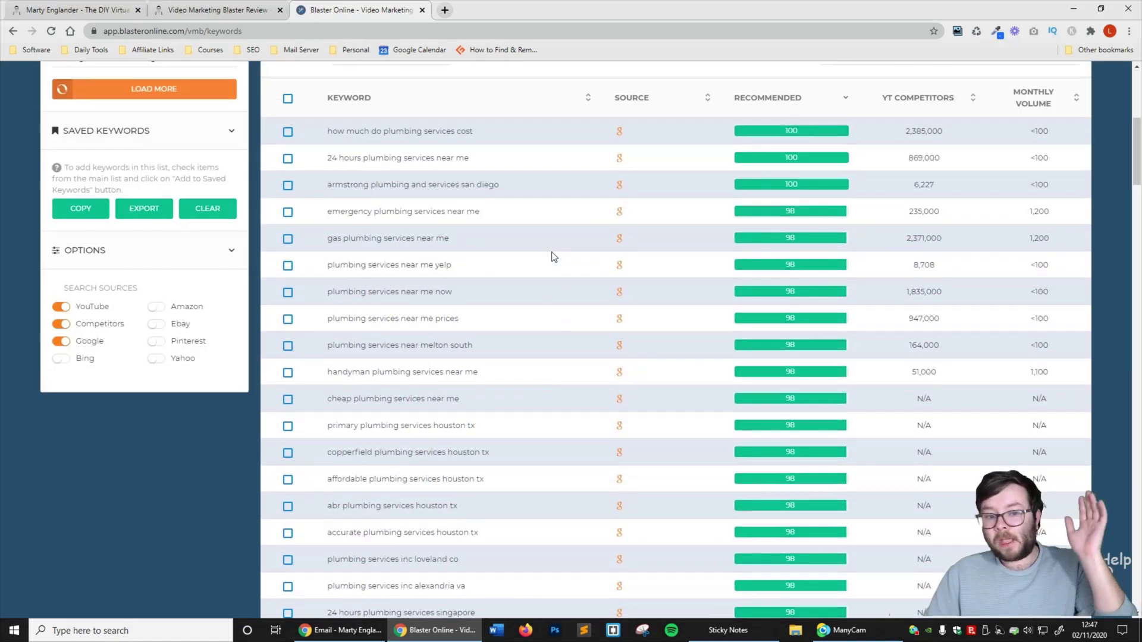
Step: Tick 24 hours plumbing services near me, how much do plumbing services cost, near me yelp, and near me prices
click(288, 159)
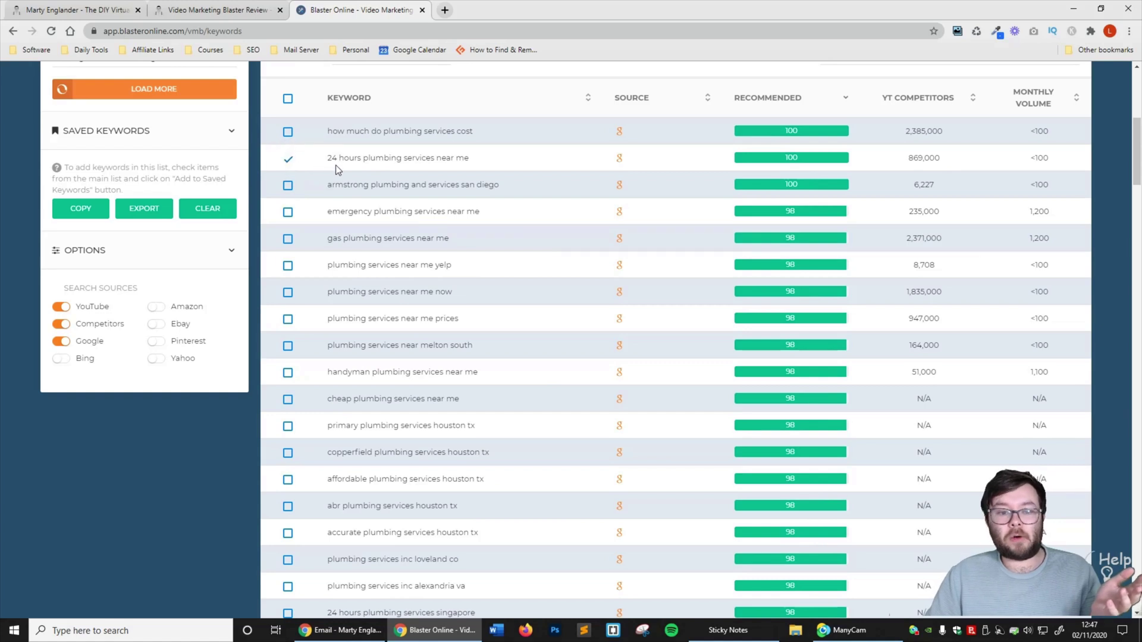
click(288, 132)
scroll(319, 225, down, 2)
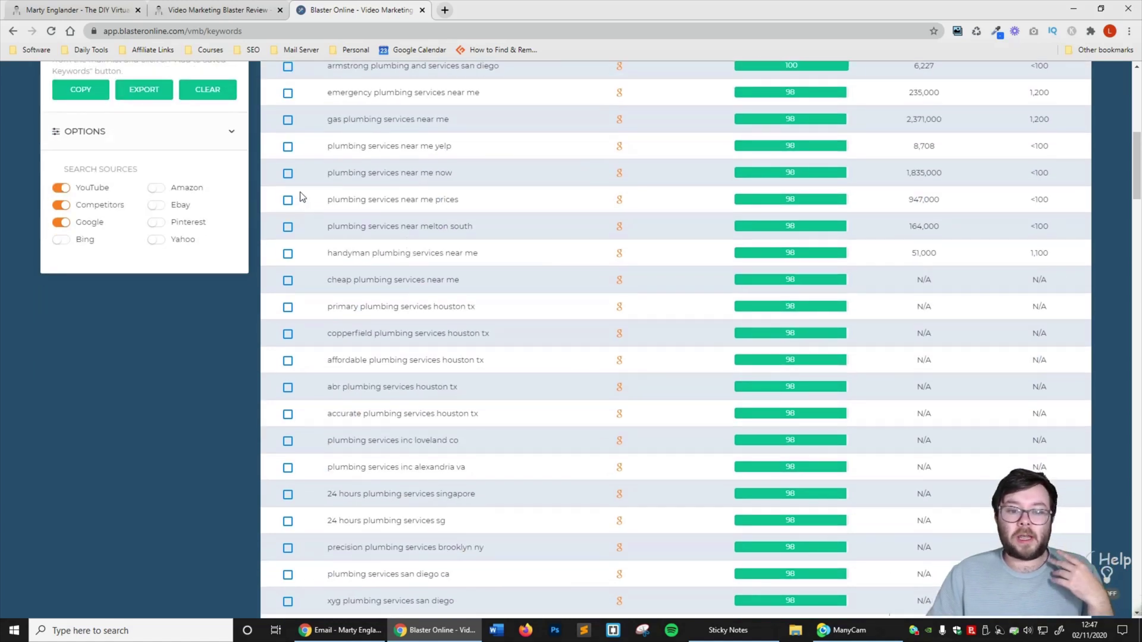
click(286, 147)
click(288, 200)
scroll(633, 300, up, 5)
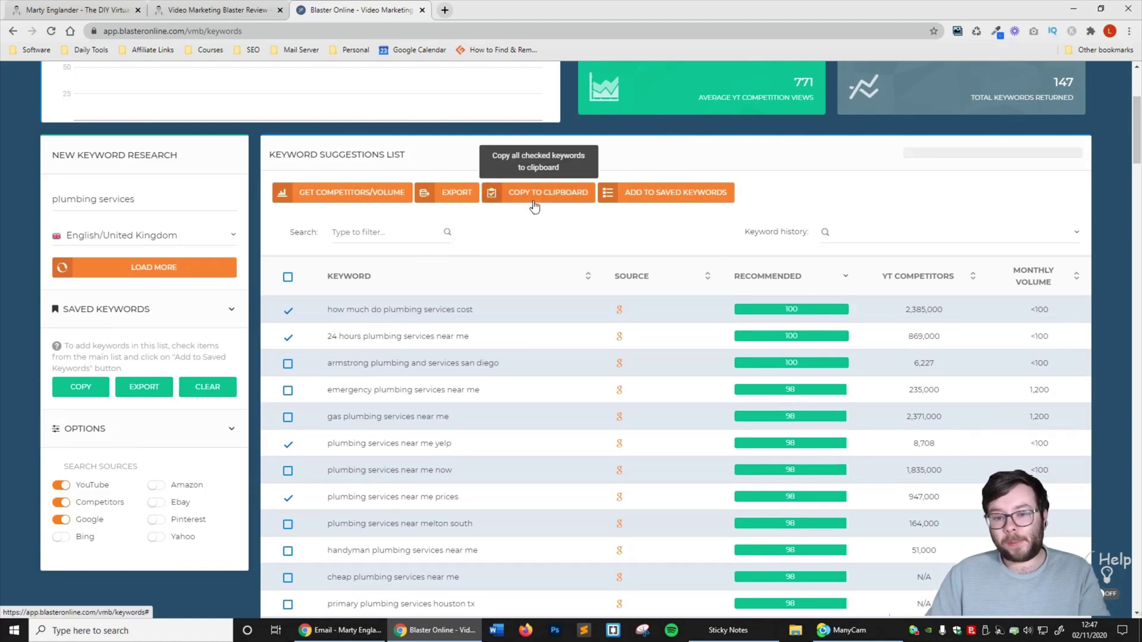
Step: Add the four ticked keywords to Saved Keywords and export them as export_vmb.txt
click(636, 205)
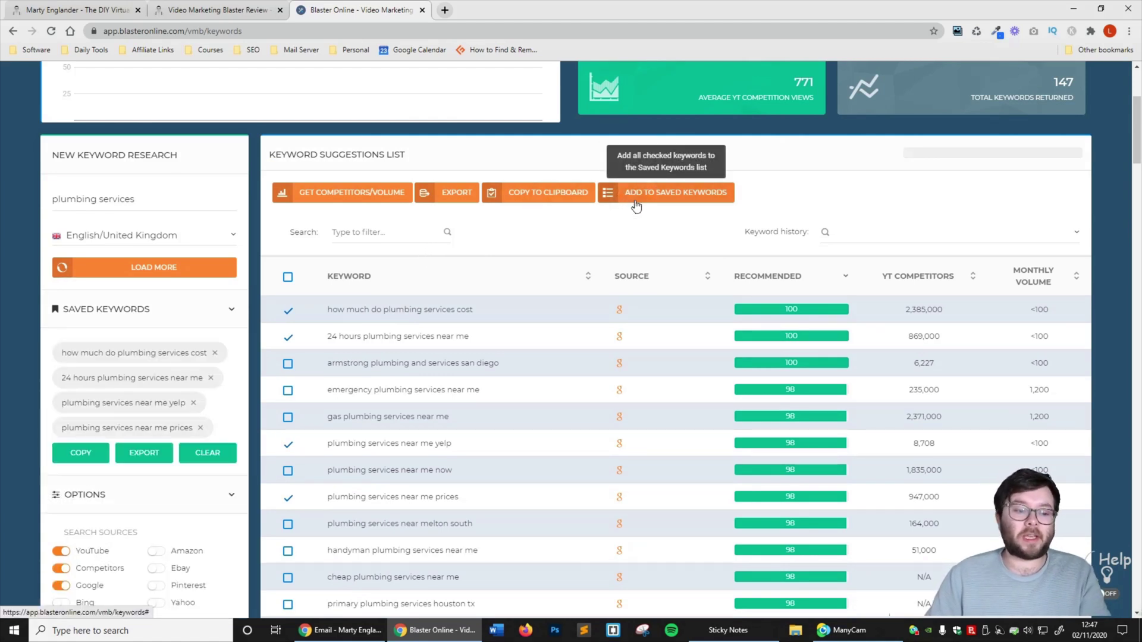
scroll(162, 355, down, 1)
scroll(161, 355, down, 2)
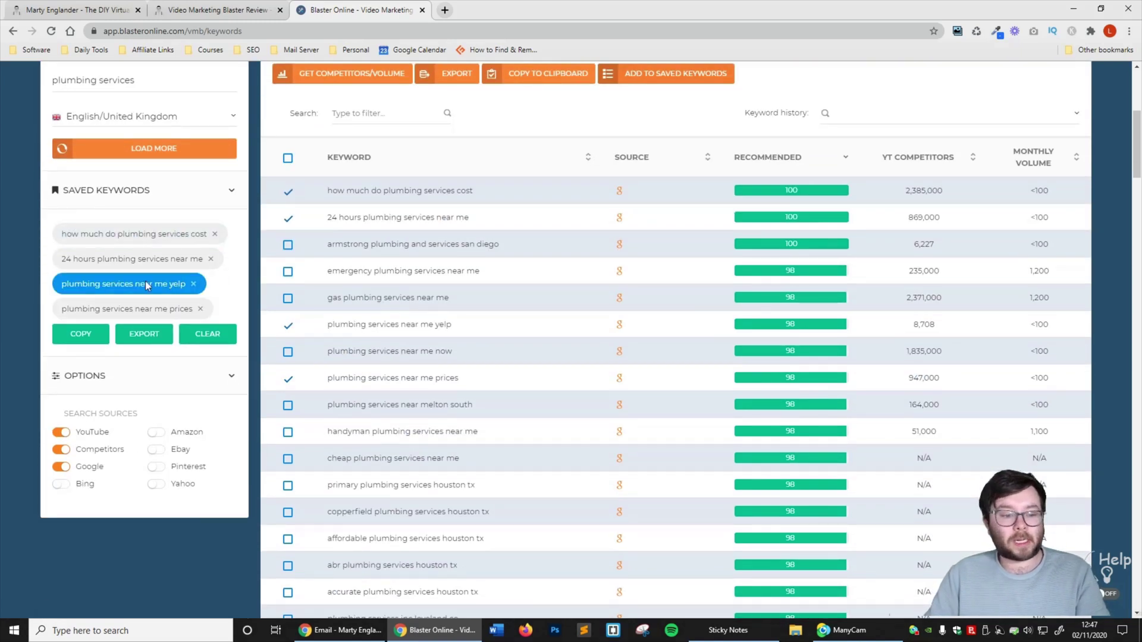
click(136, 339)
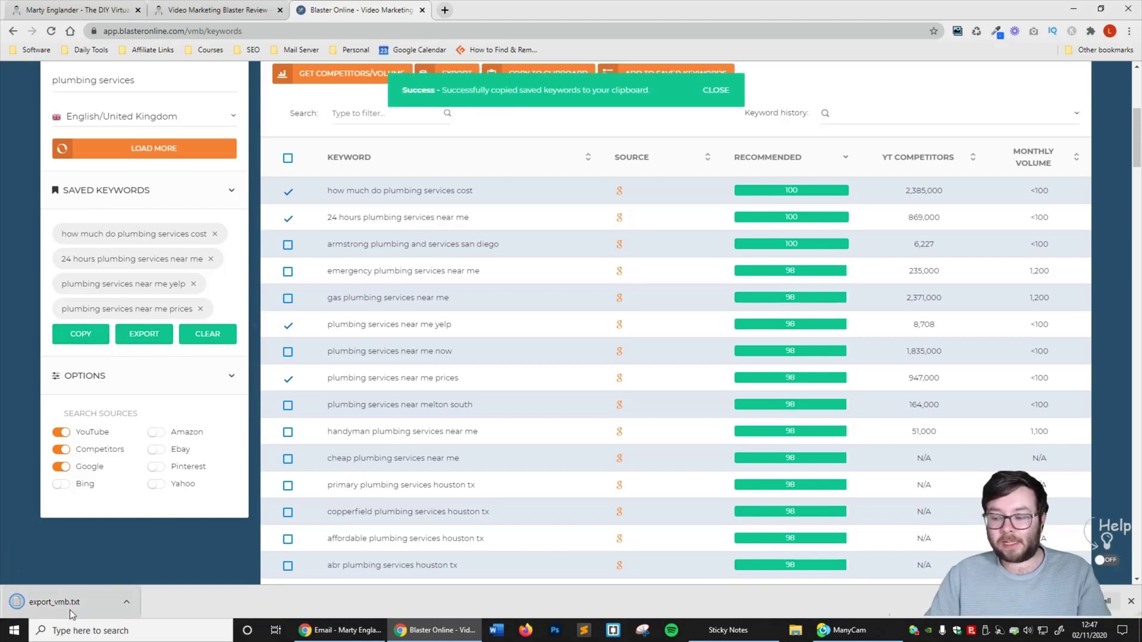
click(69, 603)
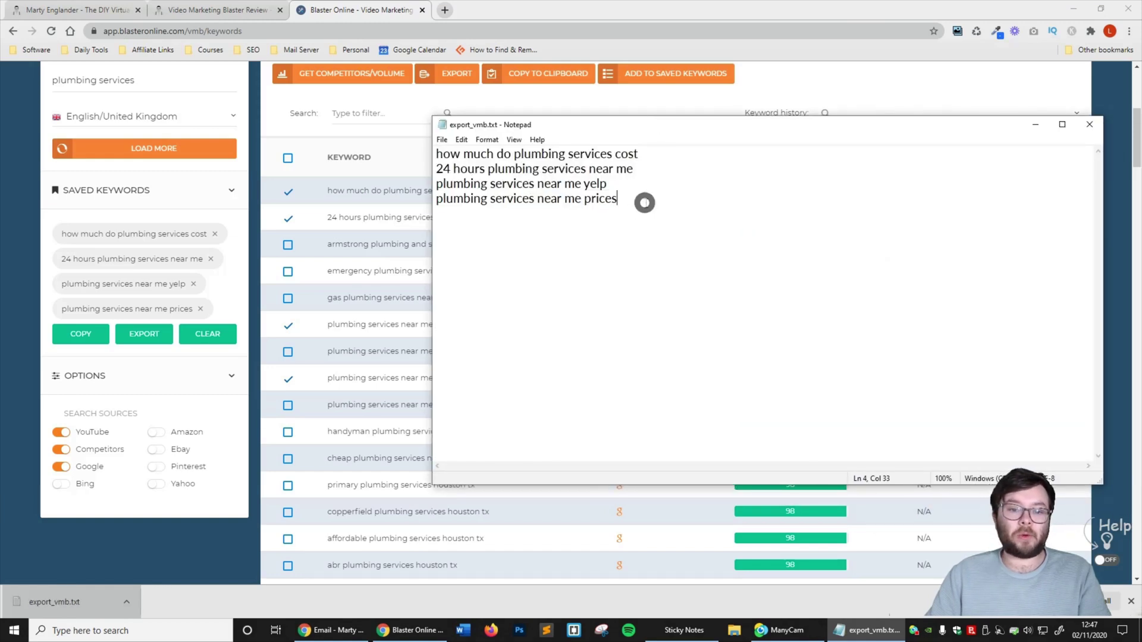
double_click(601, 199)
click(569, 198)
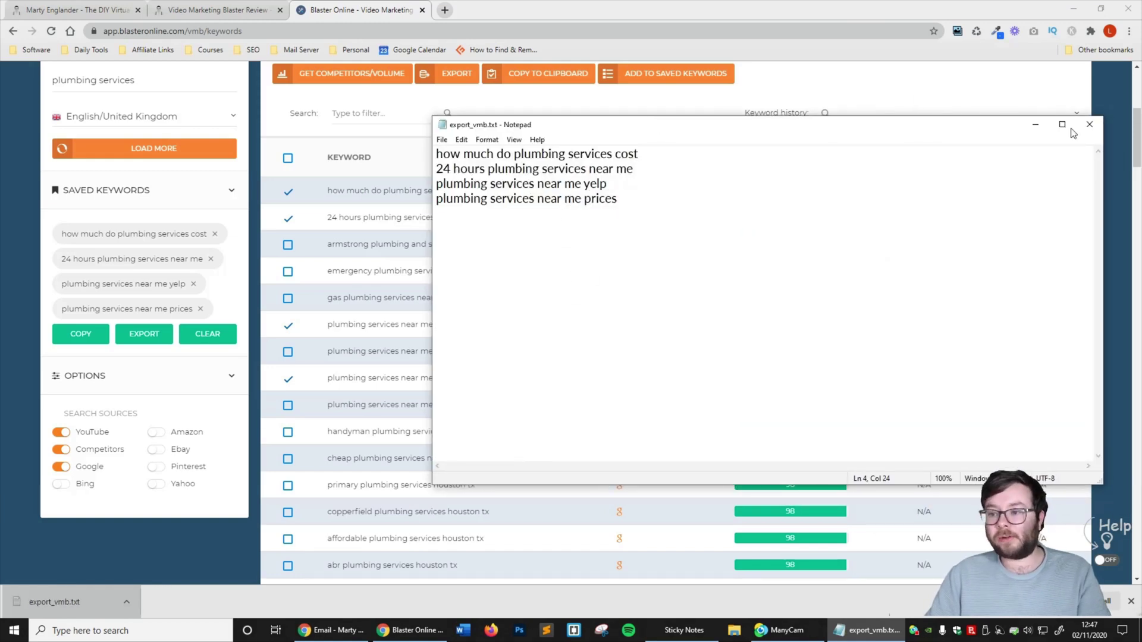
click(1089, 125)
scroll(604, 429, up, 4)
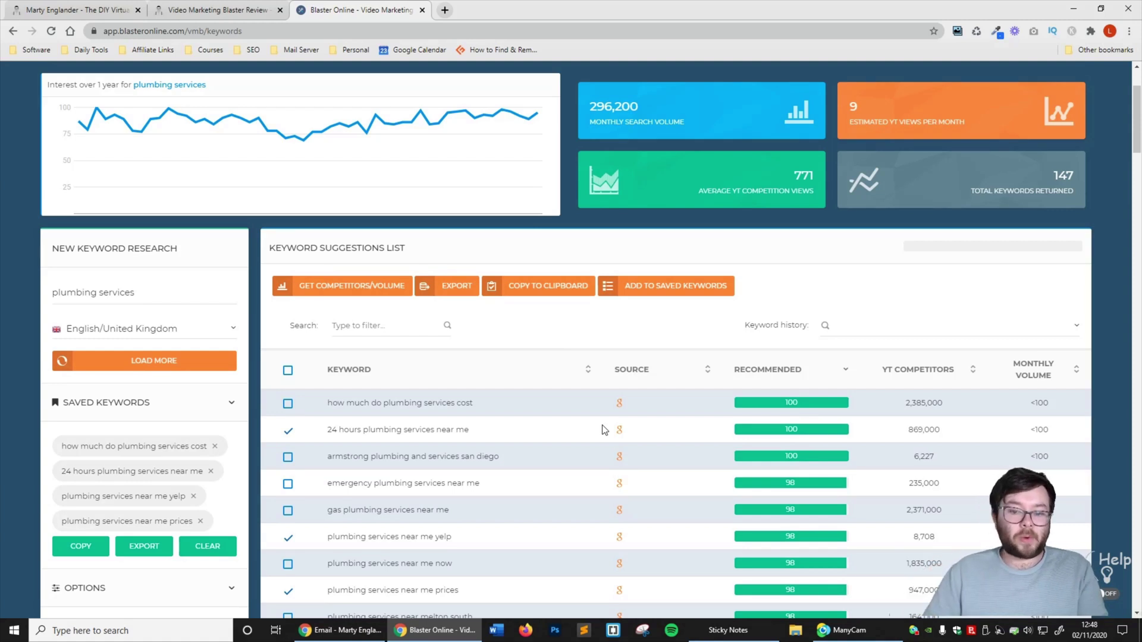
Step: Start a new video details wizard from the video details section
scroll(603, 429, up, 3)
click(231, 149)
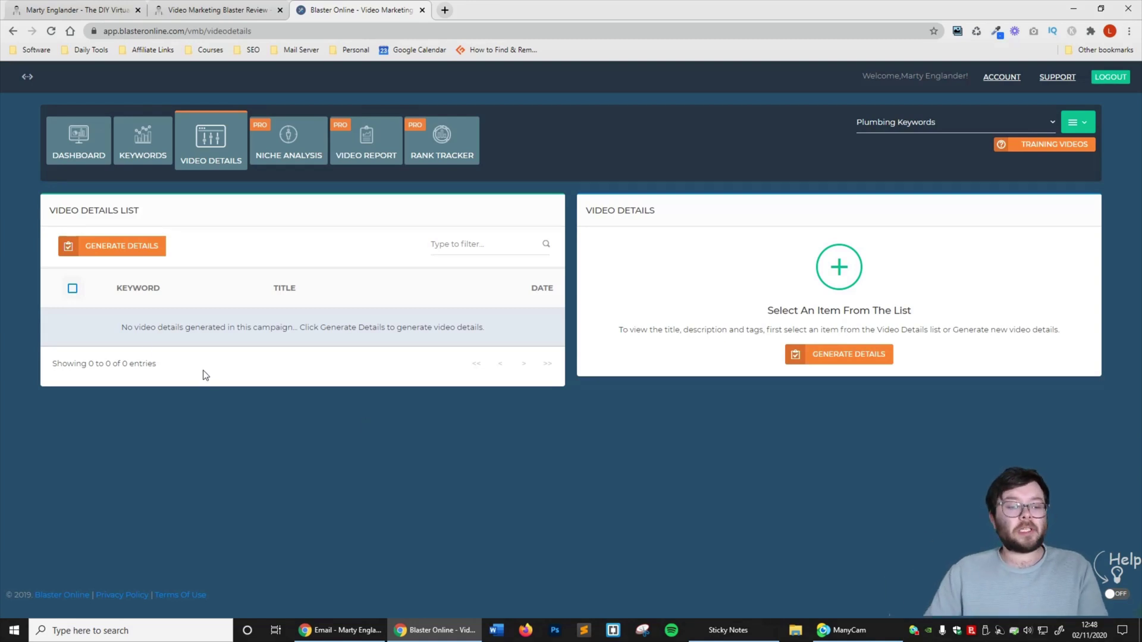
click(107, 257)
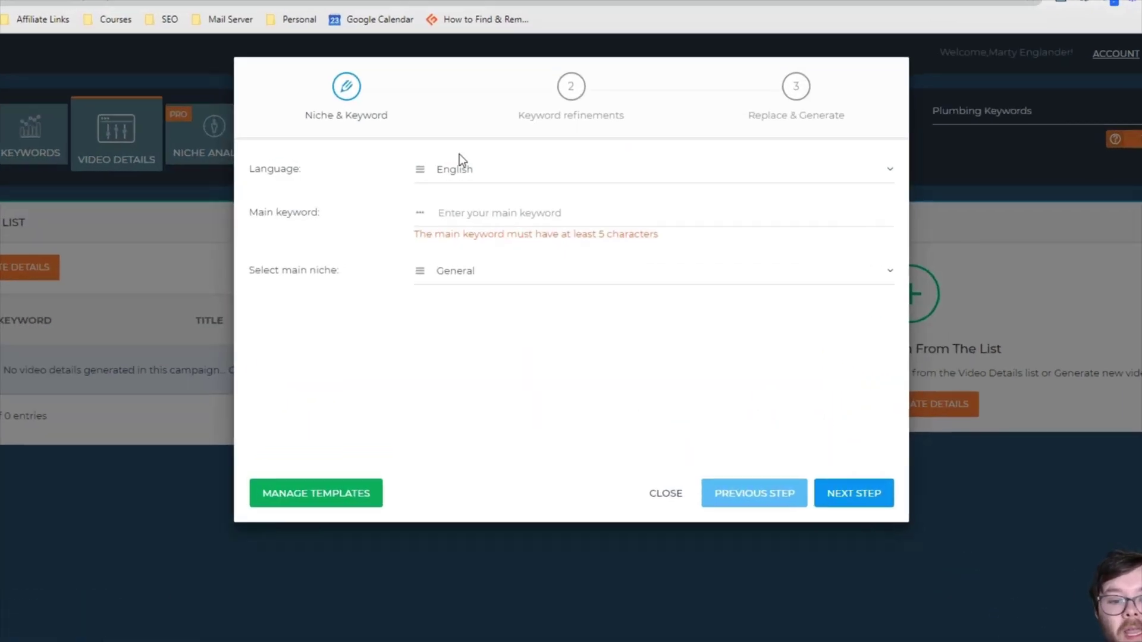
Step: Browse the Language list, leaving English selected
click(455, 169)
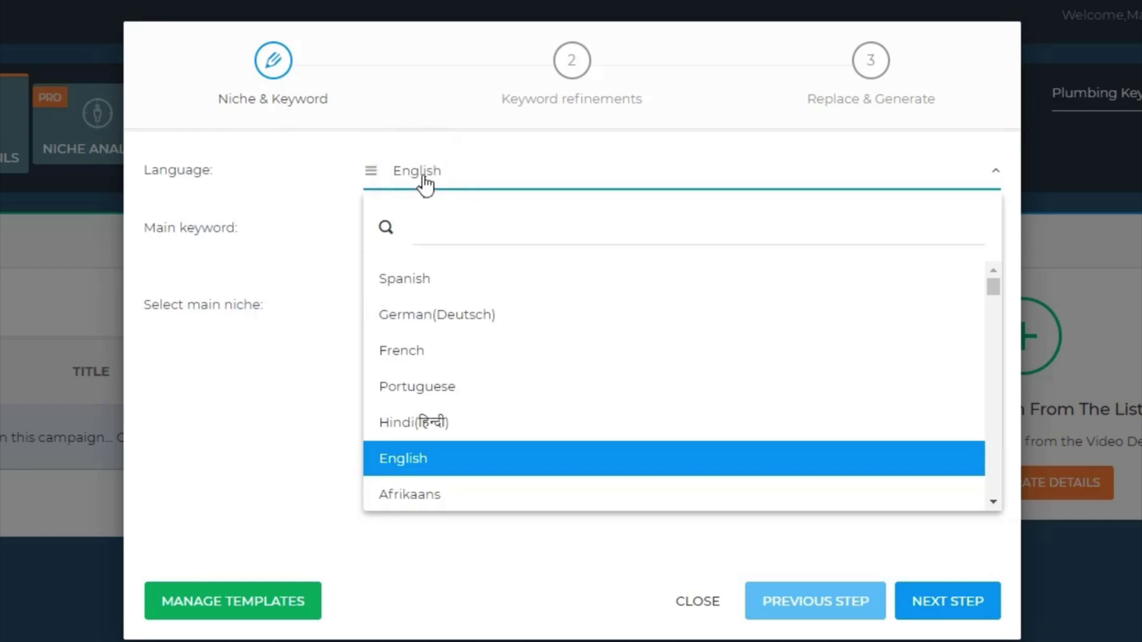
scroll(553, 319, down, 10)
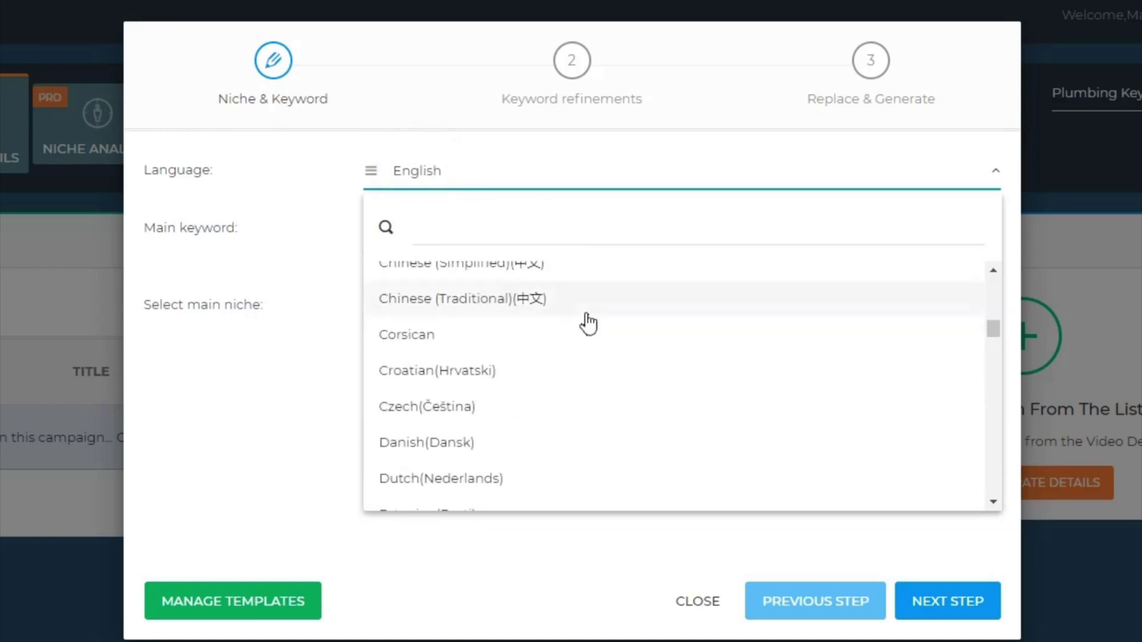
scroll(589, 324, down, 12)
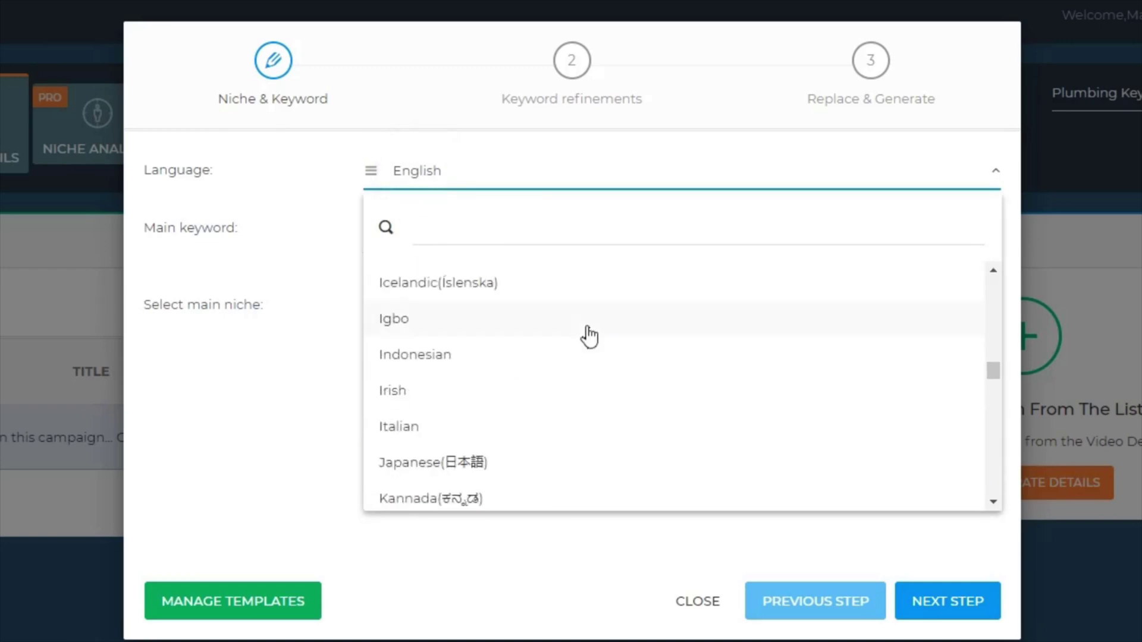
scroll(589, 336, down, 15)
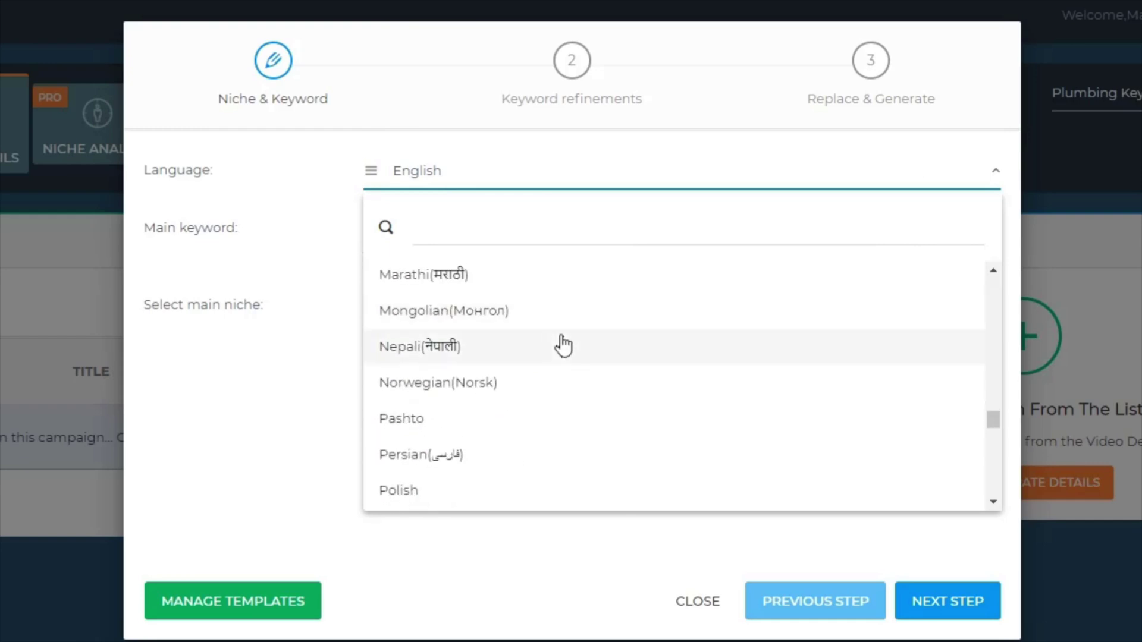
scroll(562, 347, down, 15)
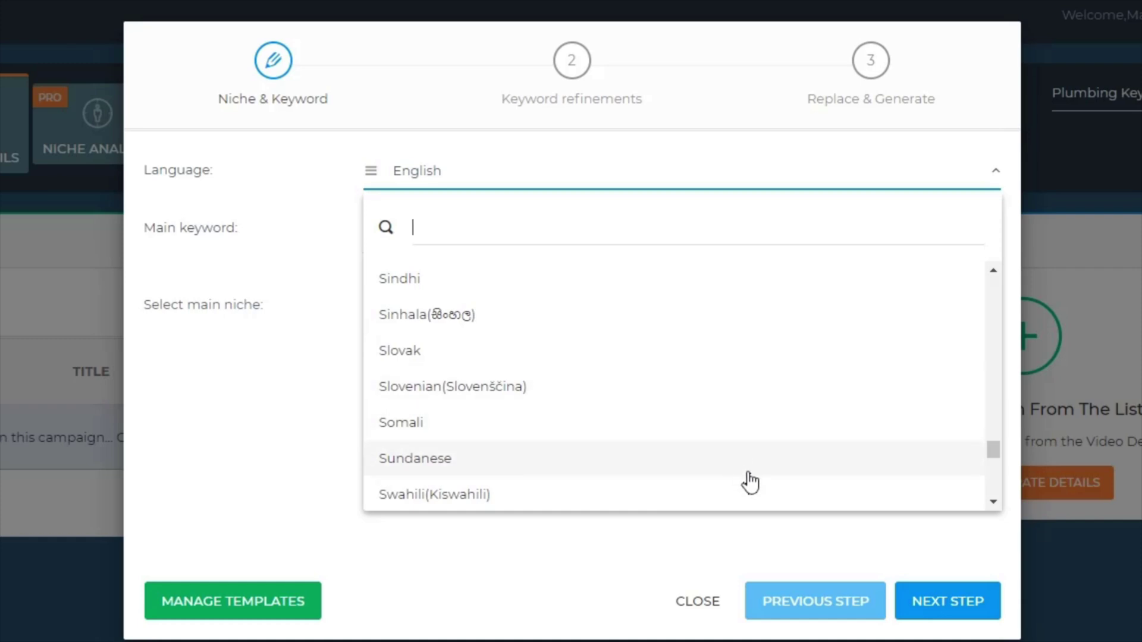
Step: Enter main keyword 'plumbing services' and choose the title 'plumbing services - plumbing services solution'
click(264, 394)
click(388, 241)
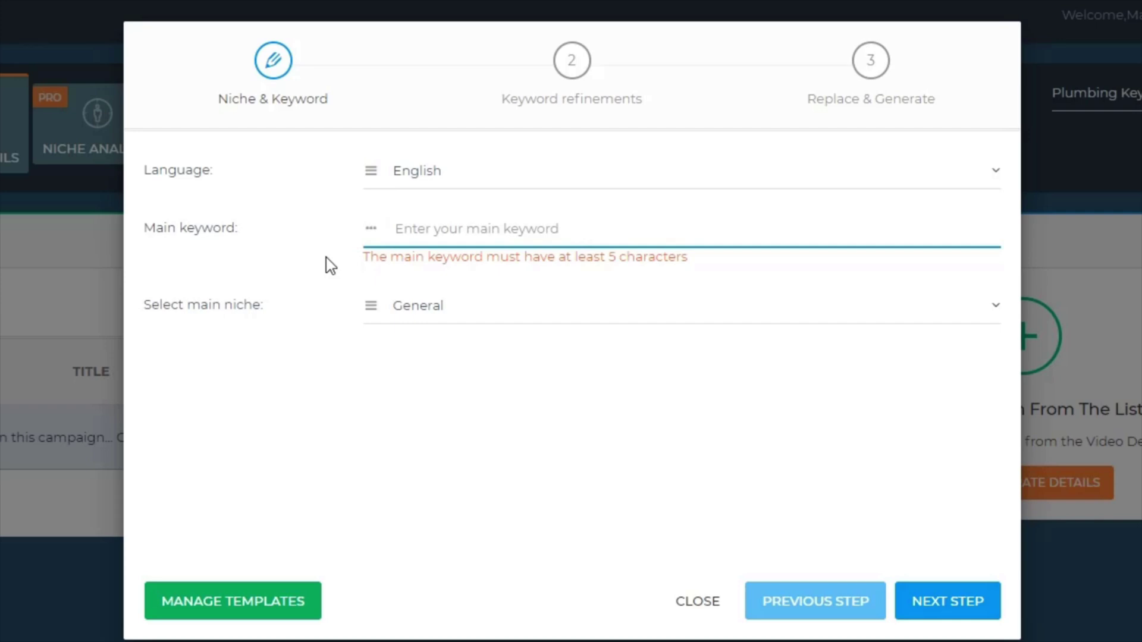
text(pl)
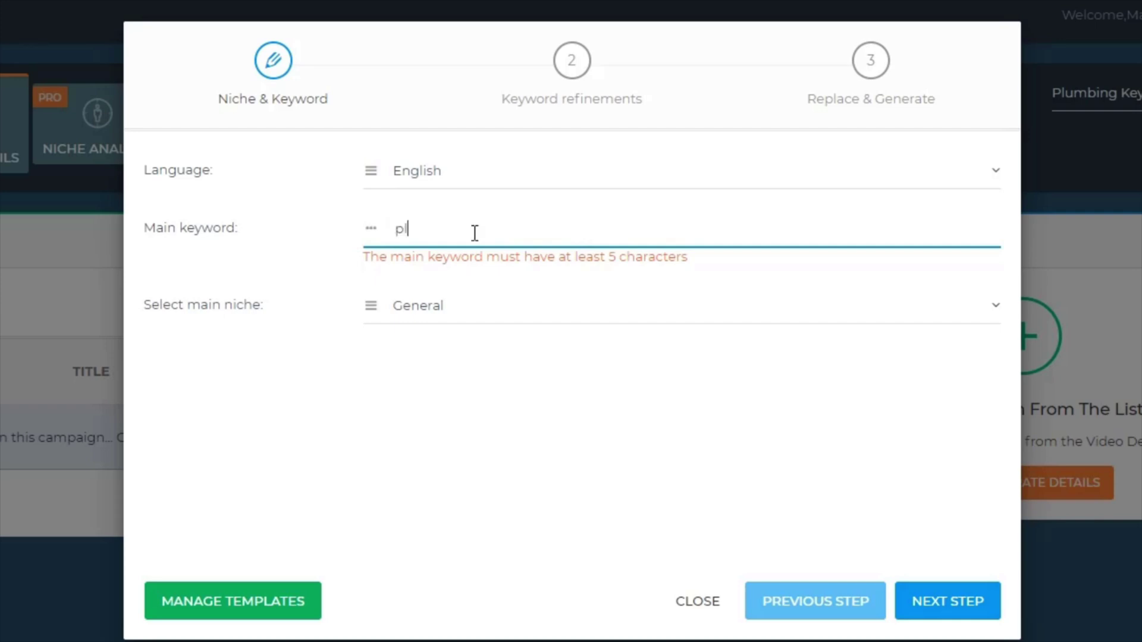
text(umbing services)
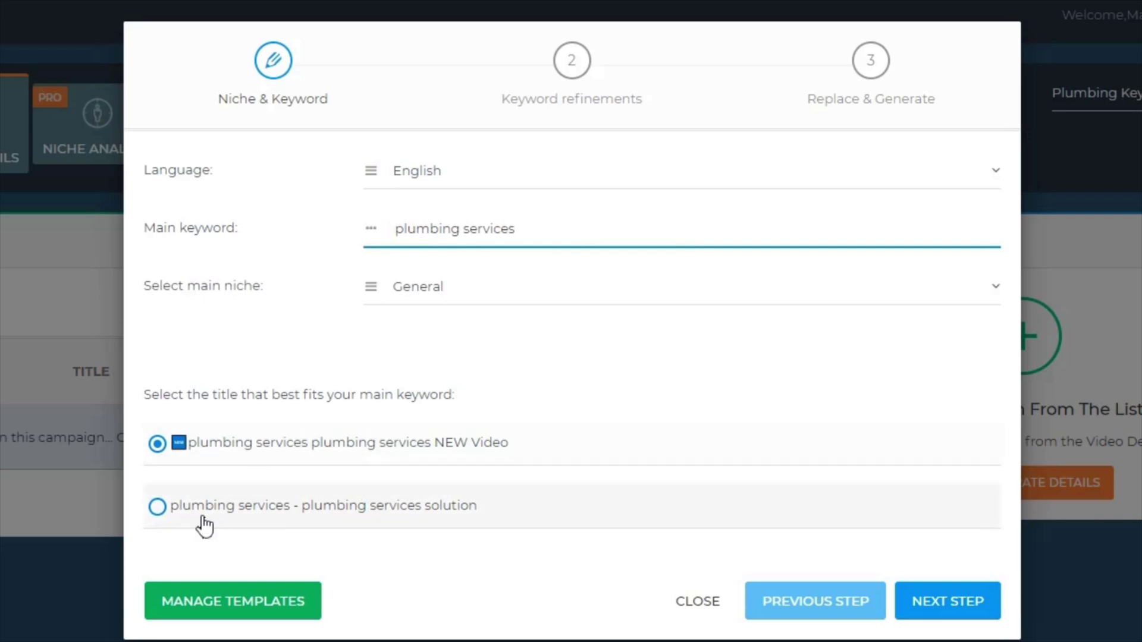
click(530, 327)
click(676, 224)
click(370, 505)
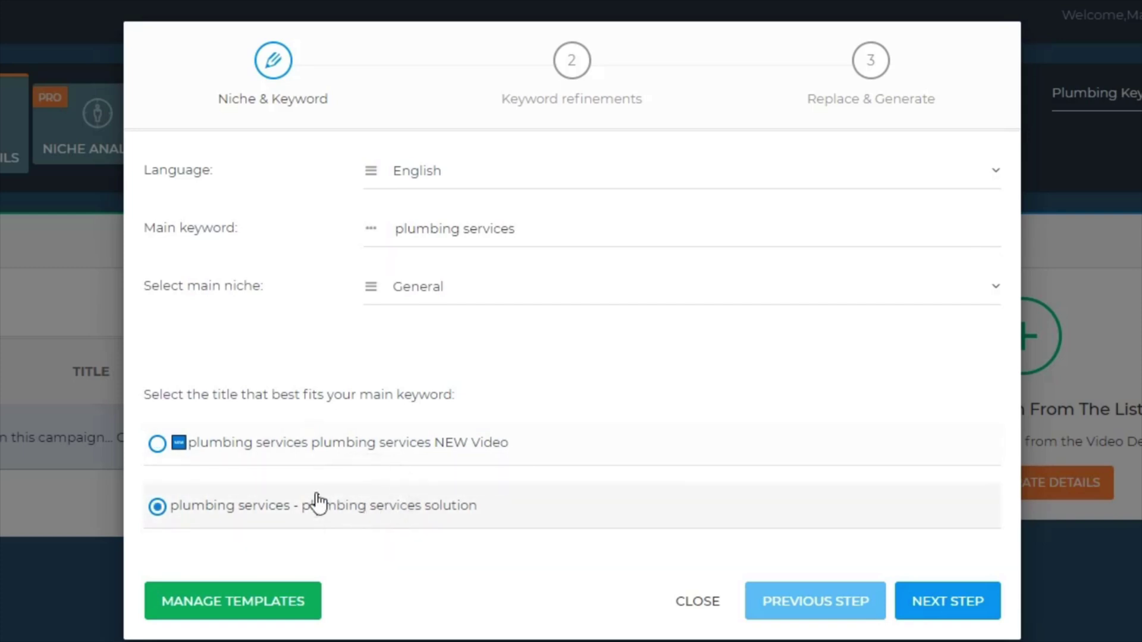
Step: On Keyword refinements, add the suggestion chips emergency pluming service, water heater service, new home construction plumbing
click(947, 602)
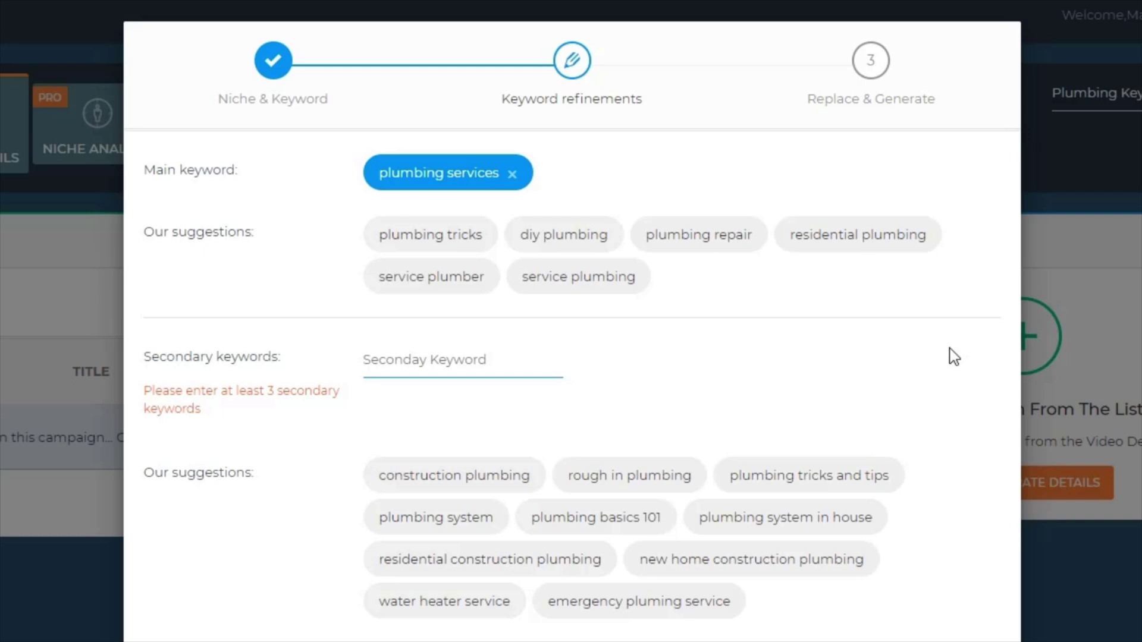
click(431, 270)
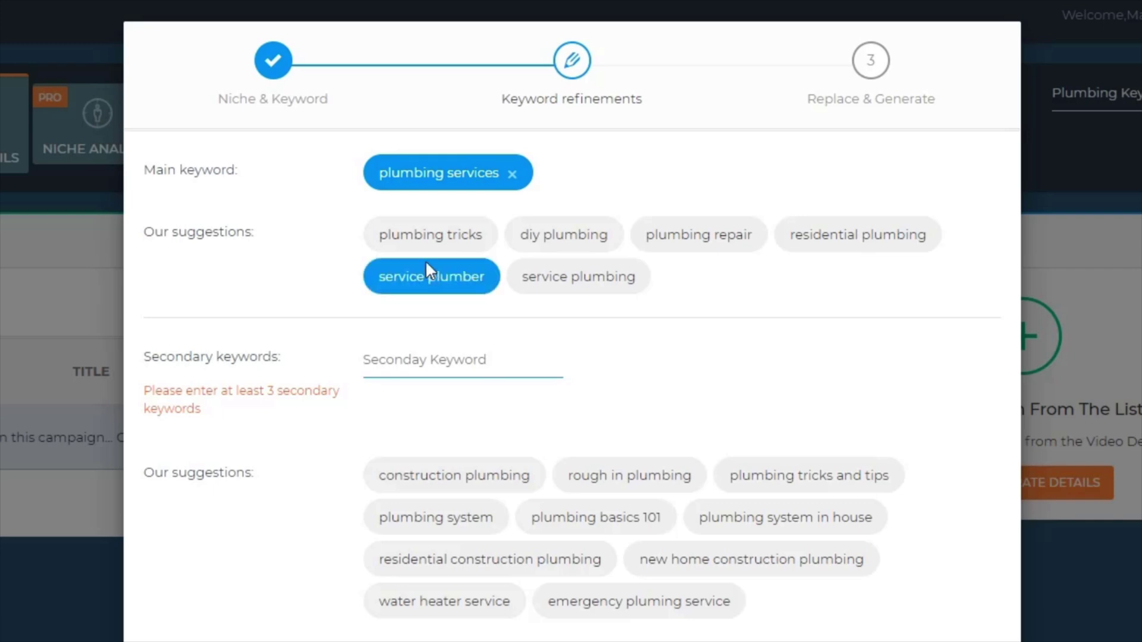
click(434, 249)
click(615, 248)
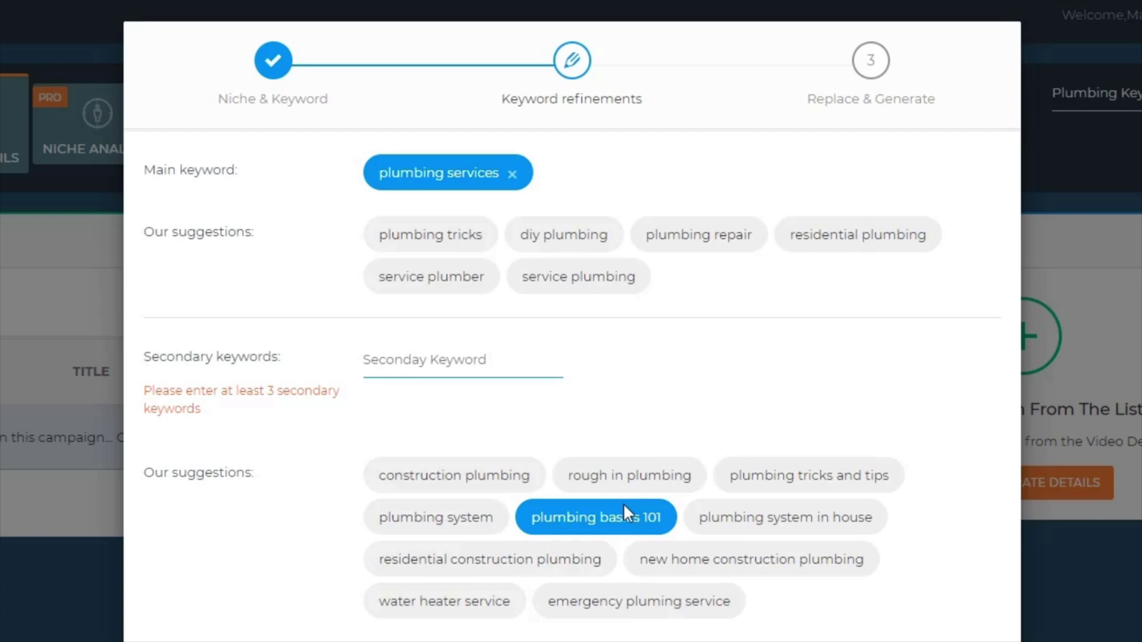
click(636, 613)
click(496, 592)
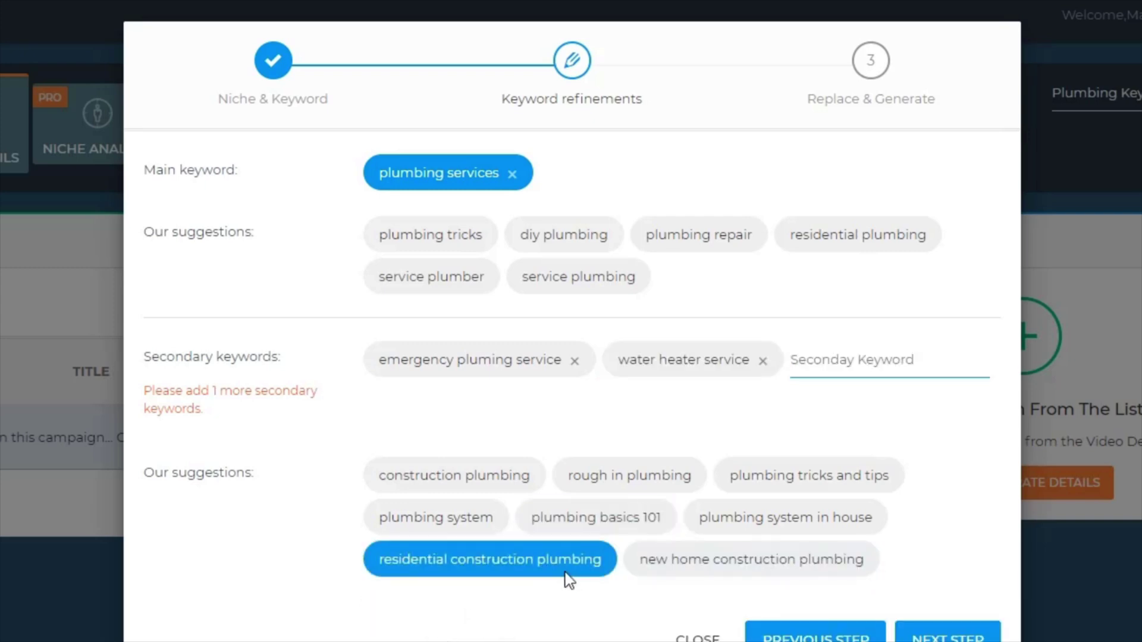
click(705, 556)
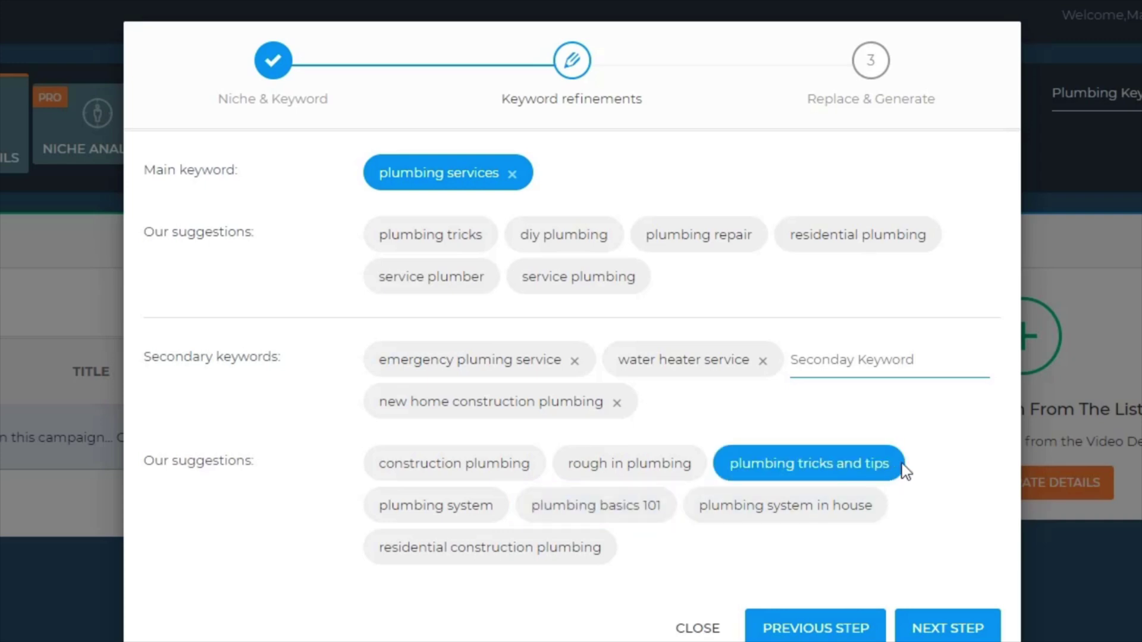
Step: Fill in the plumbingservices.com website and YouTube, Facebook, Twitter, Instagram links, then start generating
click(969, 632)
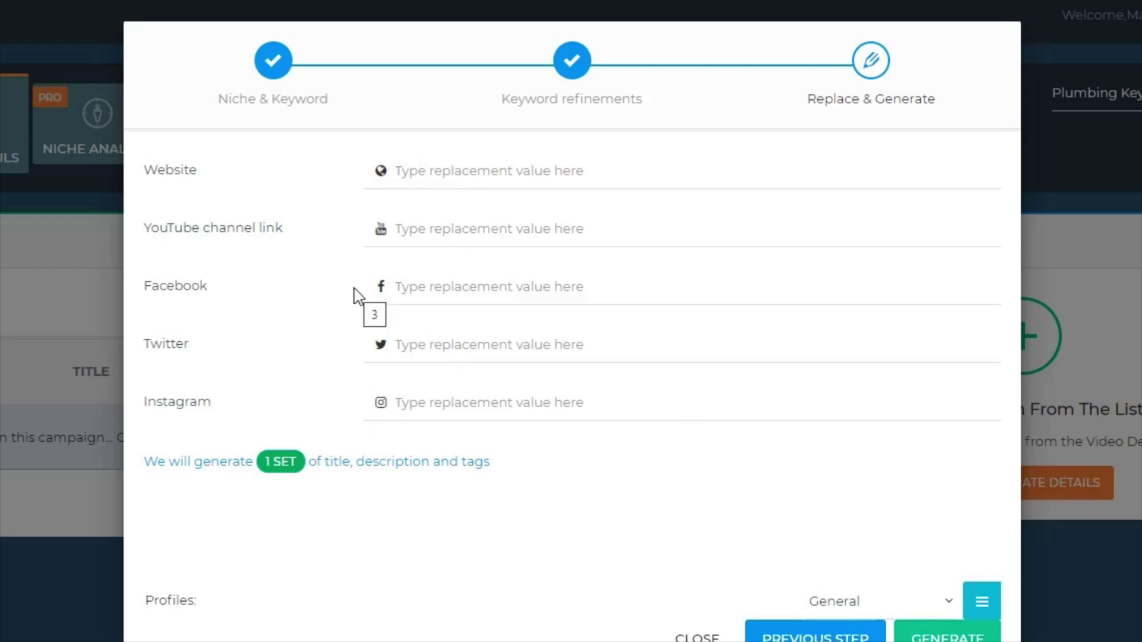
click(488, 178)
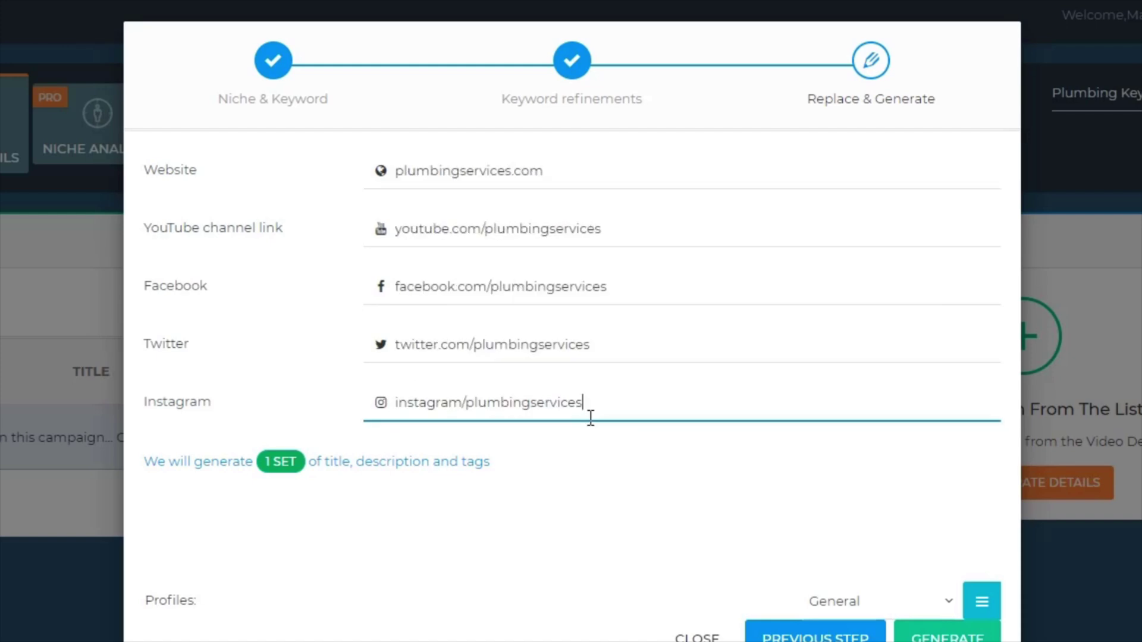
click(904, 603)
click(952, 633)
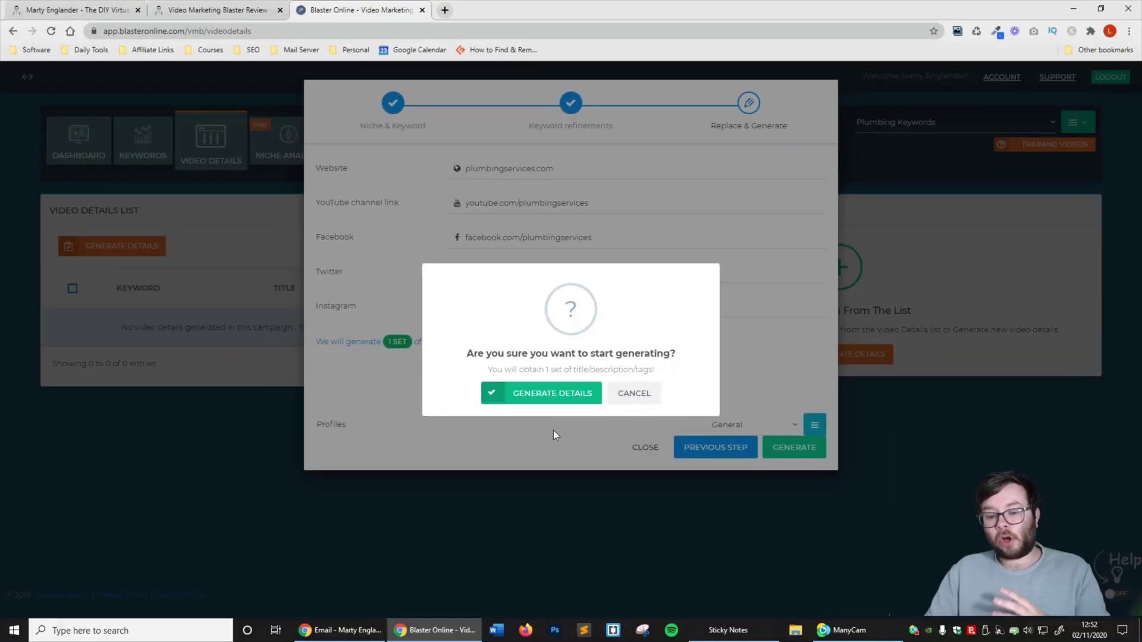
Step: Confirm generation, open the plumbing services details, and bring up the title's edit options
click(557, 397)
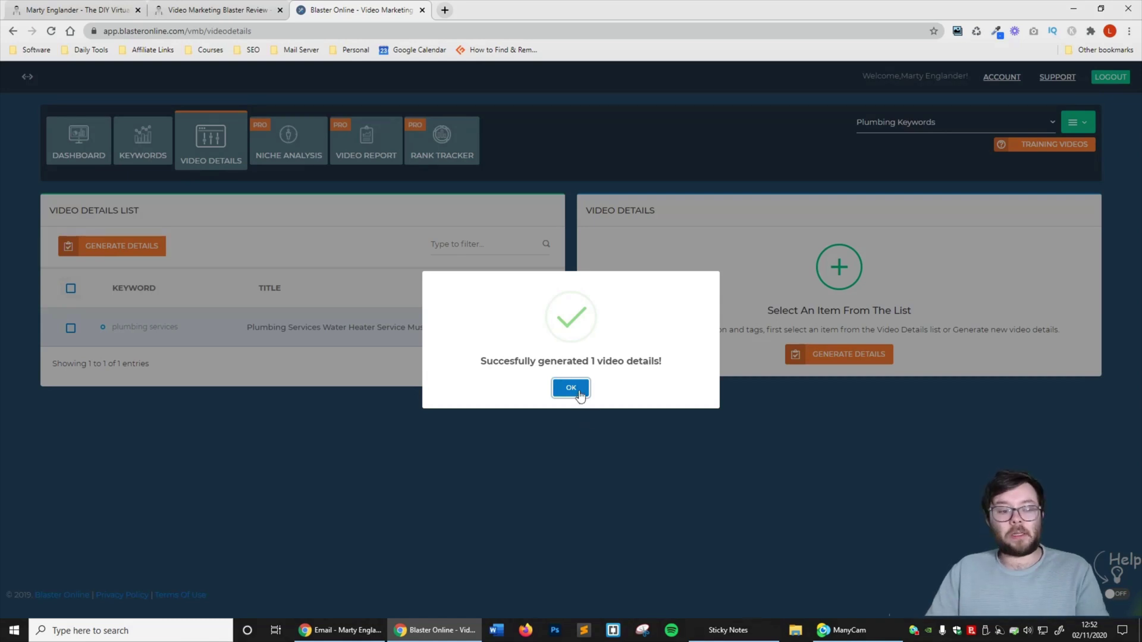
click(576, 389)
triple_click(151, 327)
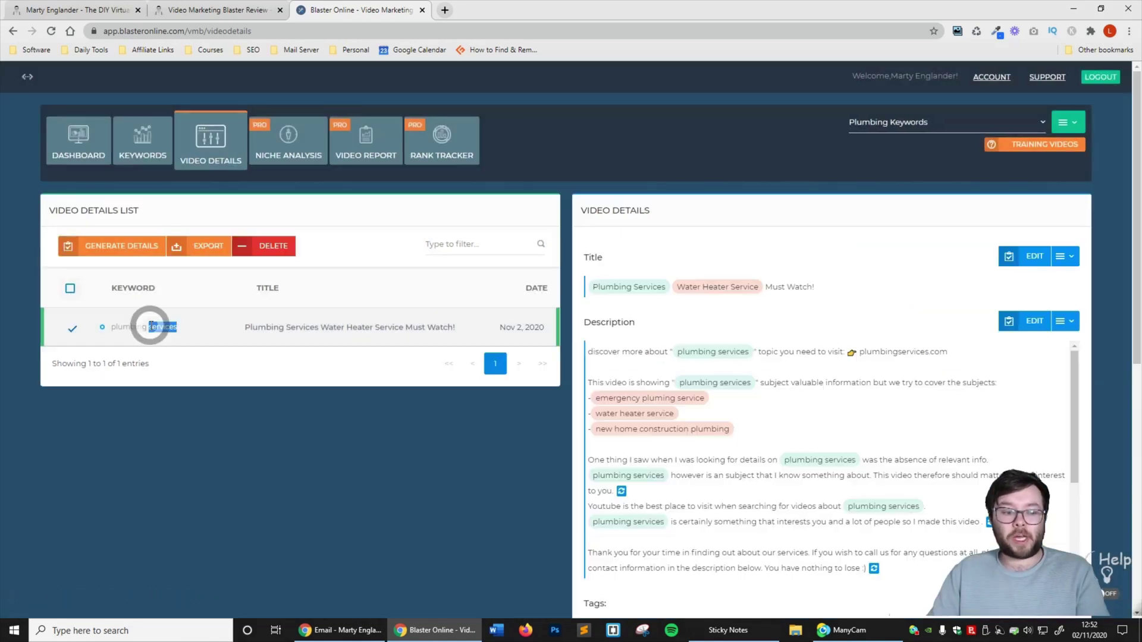
click(178, 326)
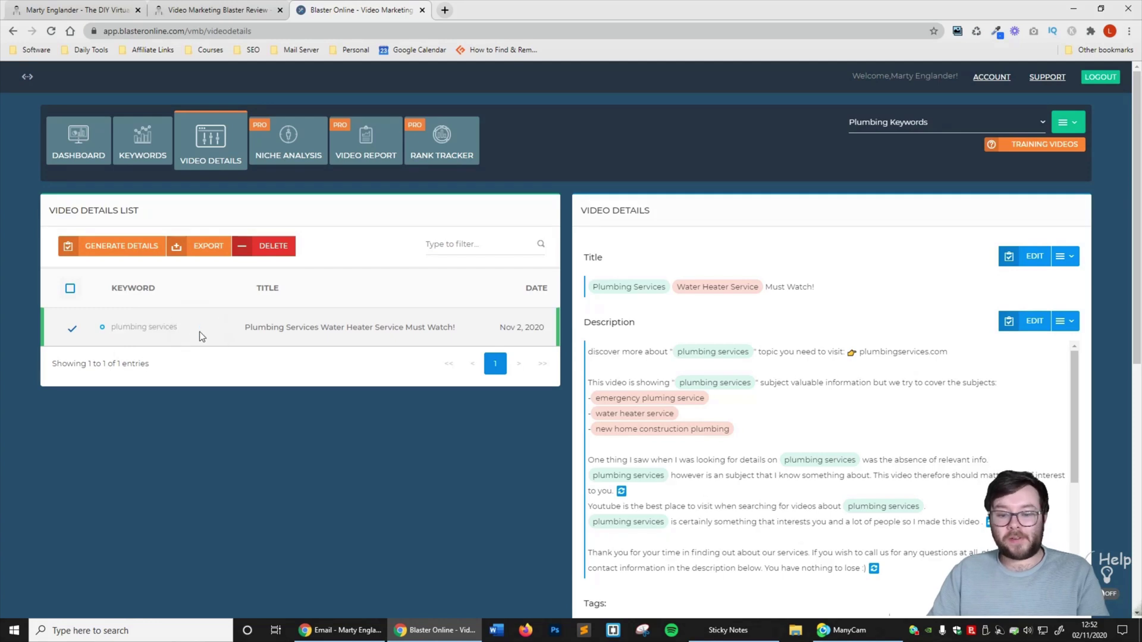
click(233, 332)
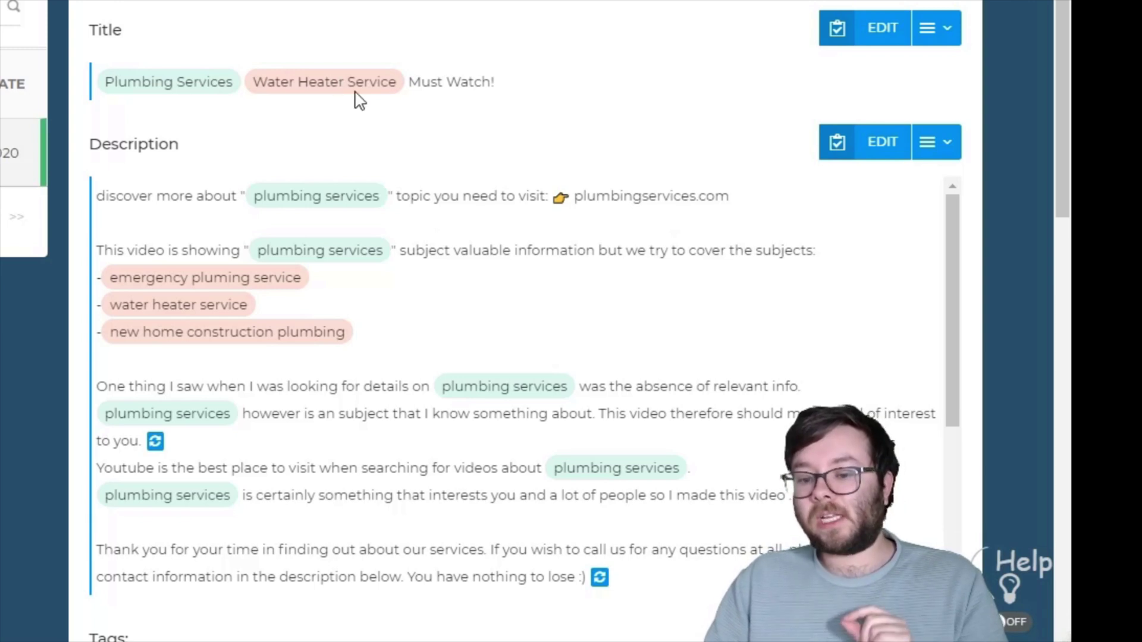
click(947, 31)
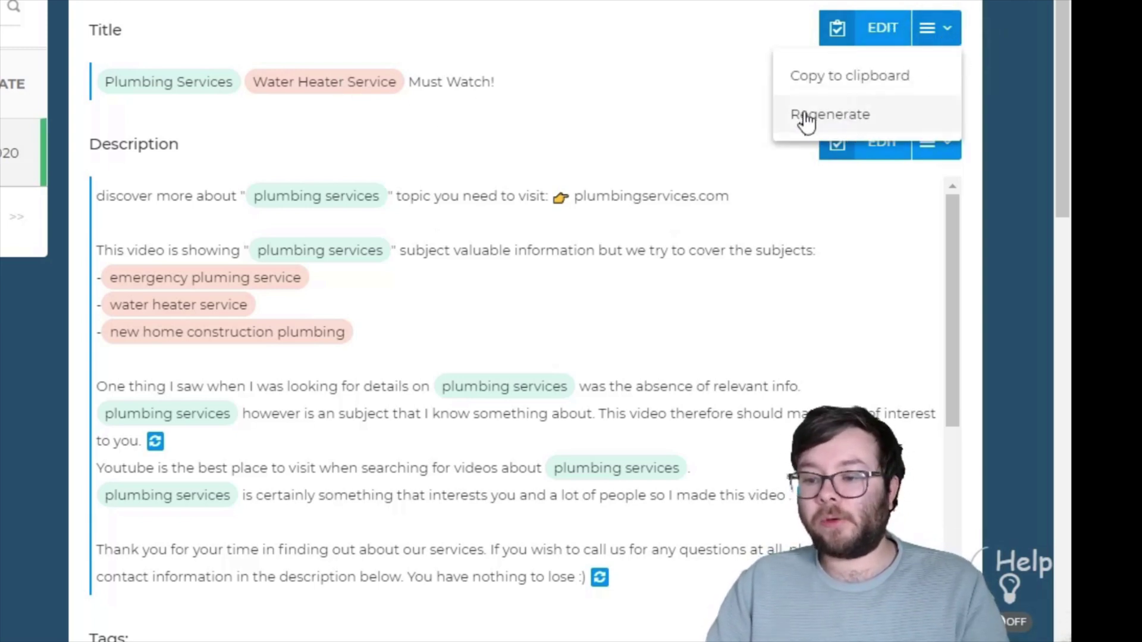
Step: Fix the title's dash and spacing, remove stray characters after 'Watch!', and save it
click(879, 44)
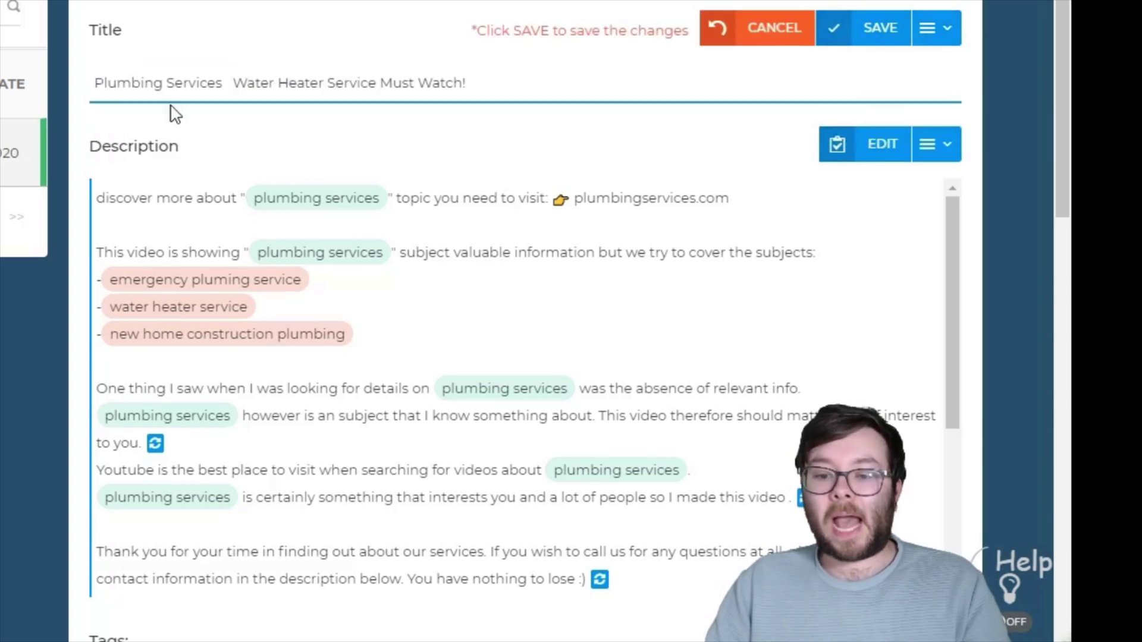
click(319, 97)
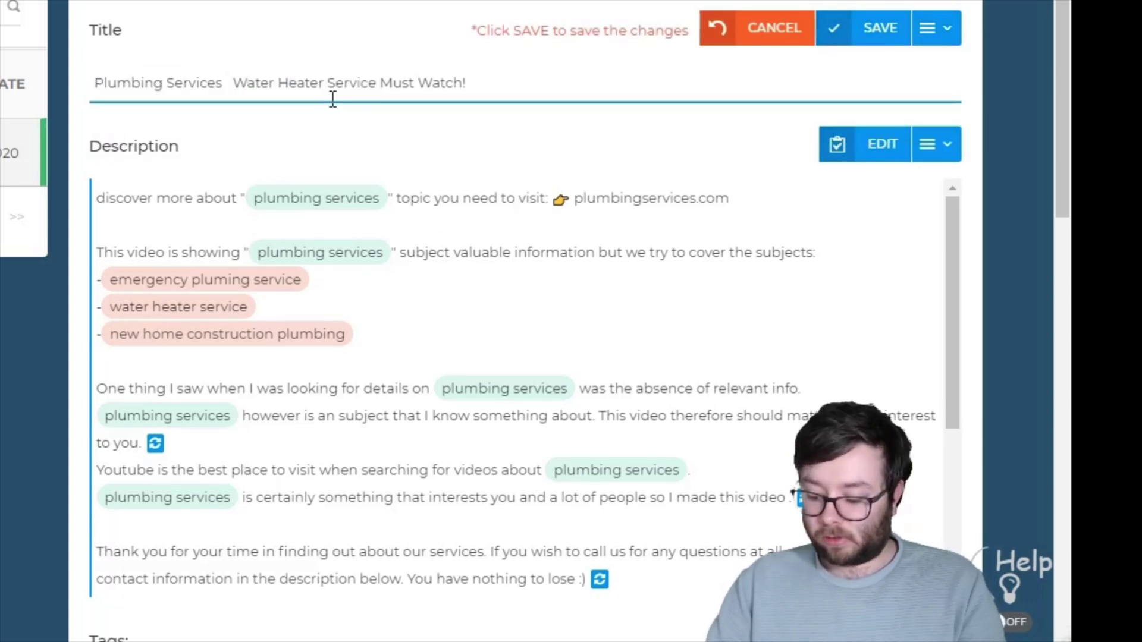
text(-)
key(BackSpace)
text(-)
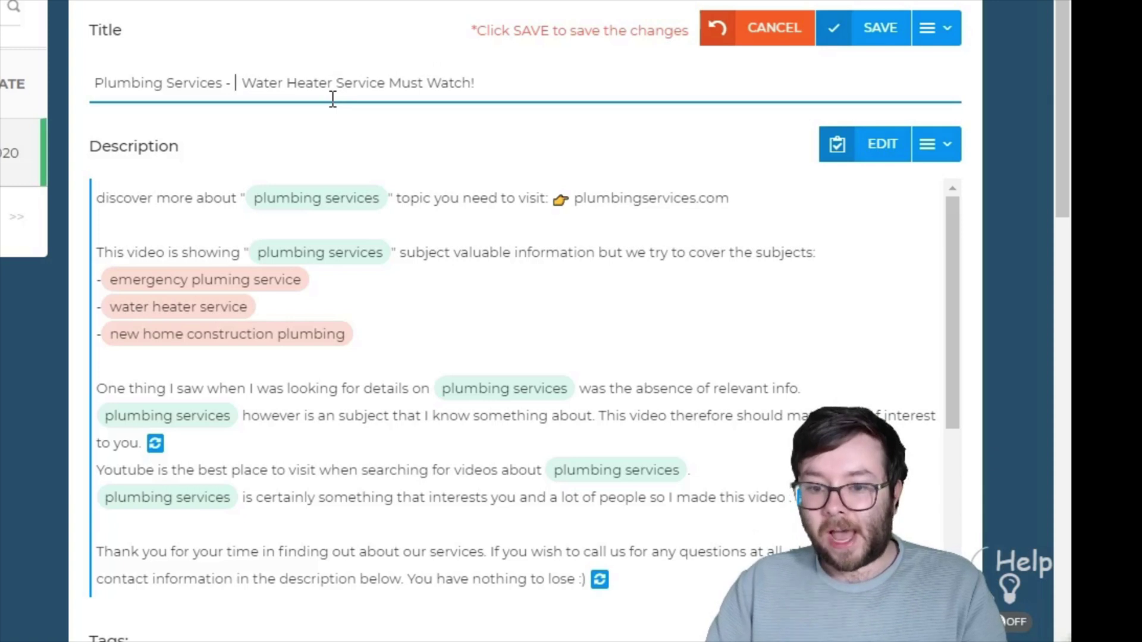
key(BackSpace)
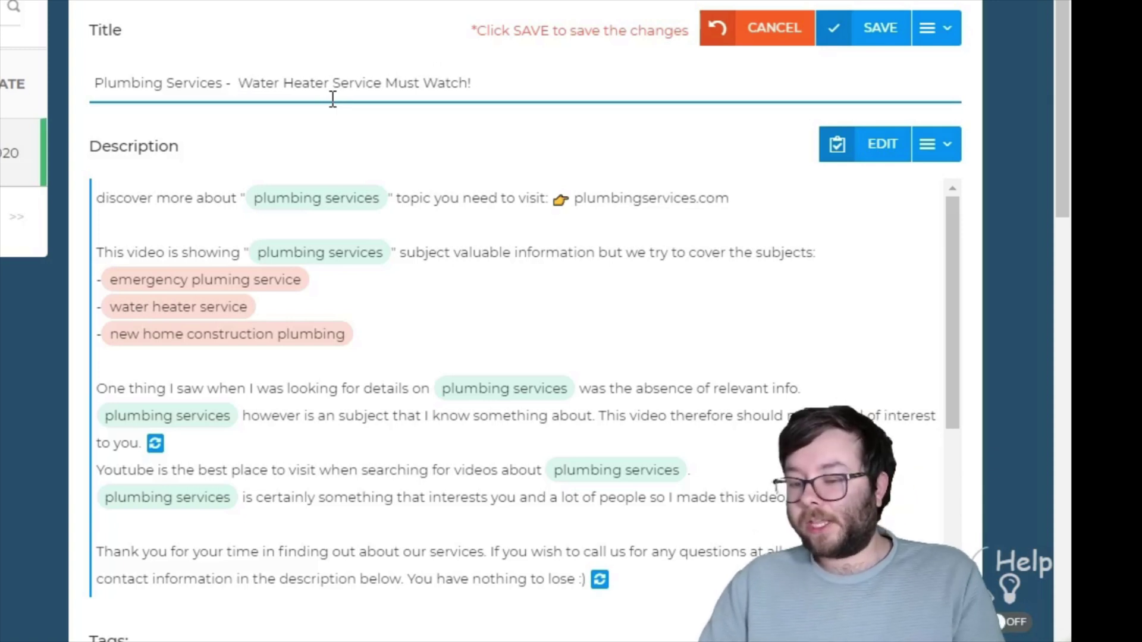
click(520, 96)
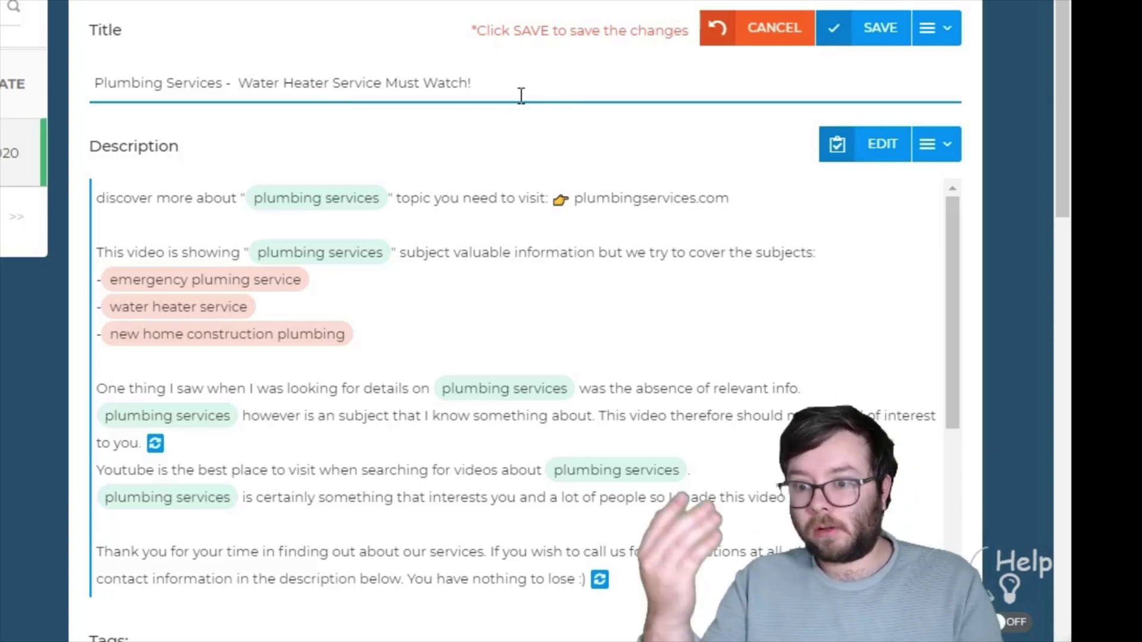
text(000 000)
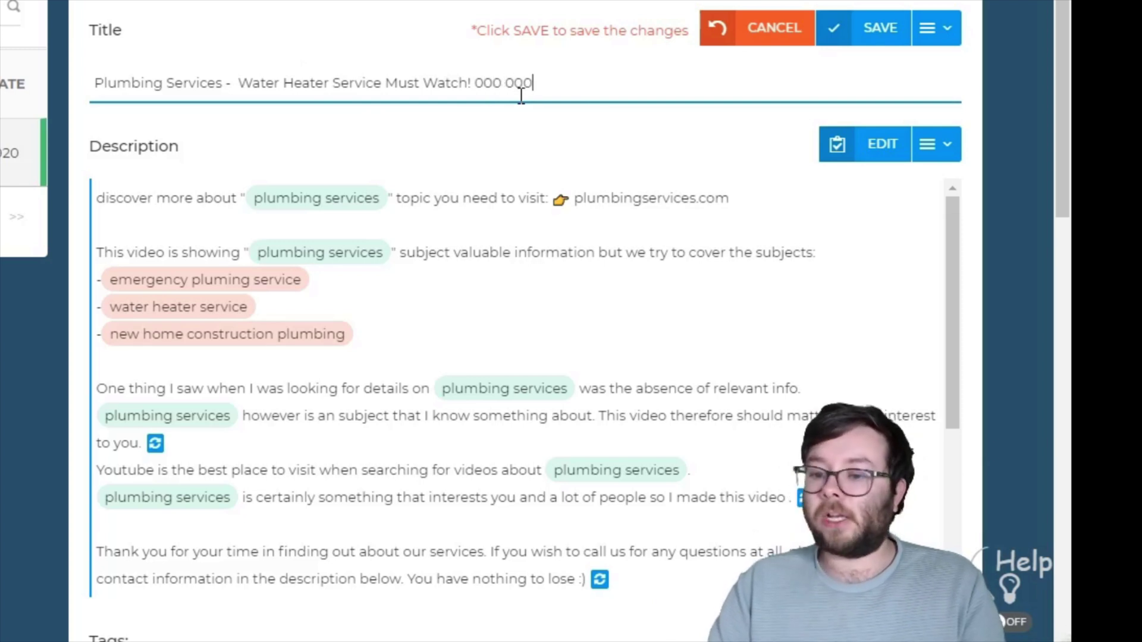
key(BackSpace)
key(BackSpace)
key(BackSpace)
key(BackSpace)
key(BackSpace)
key(BackSpace)
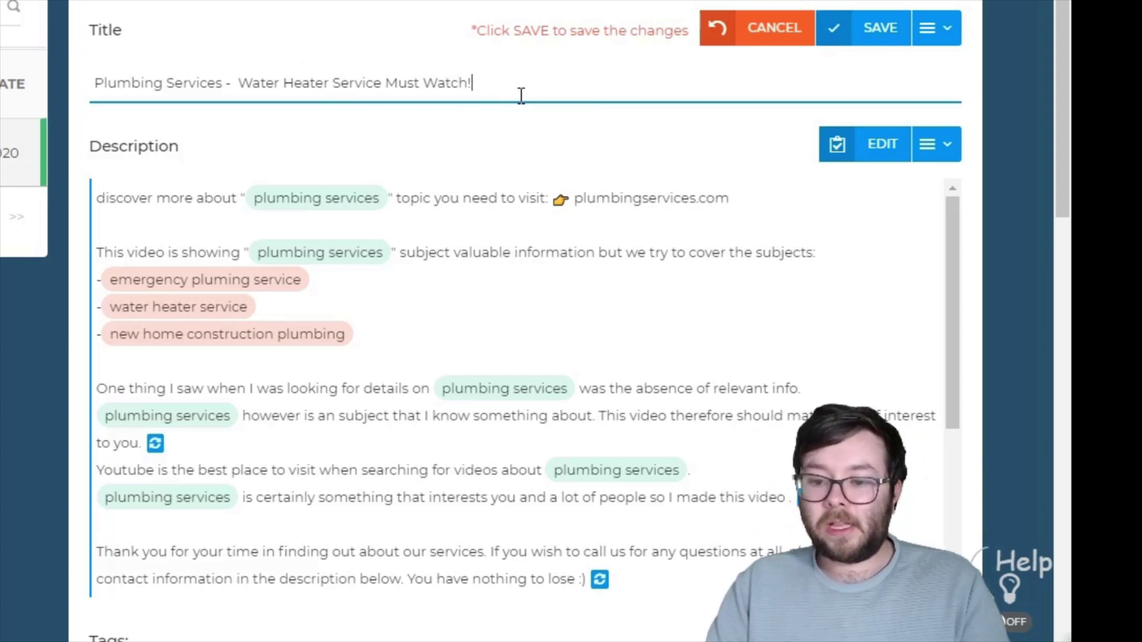
key(ctrl+a)
key(ctrl+c)
click(879, 26)
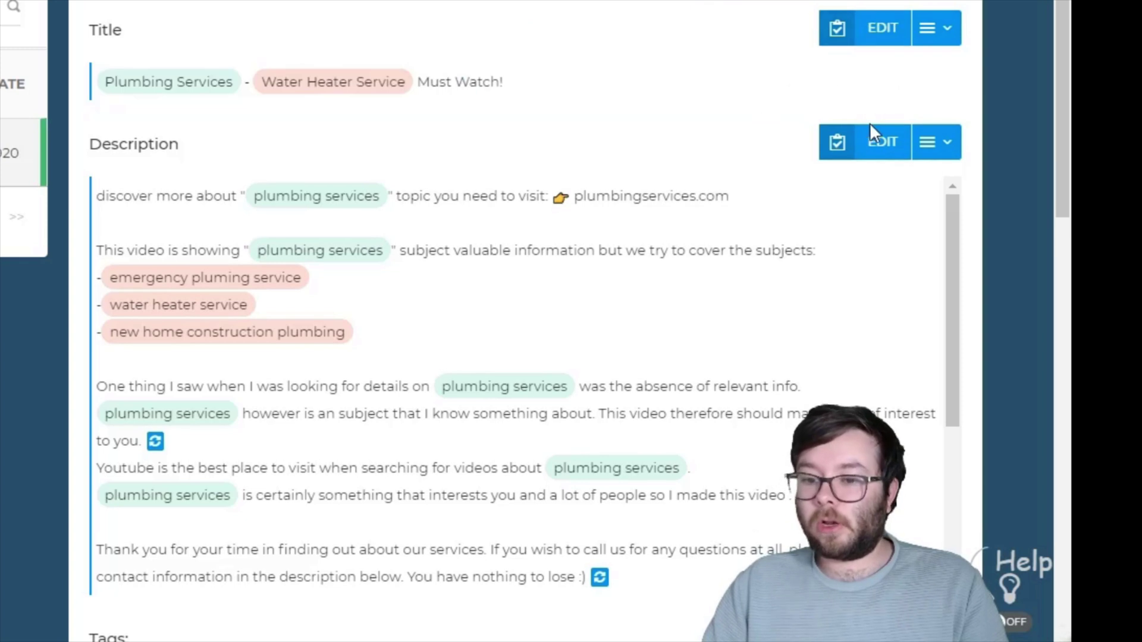
Step: Regenerate the title until the water heater service variant appears, then start editing it
click(935, 28)
click(868, 113)
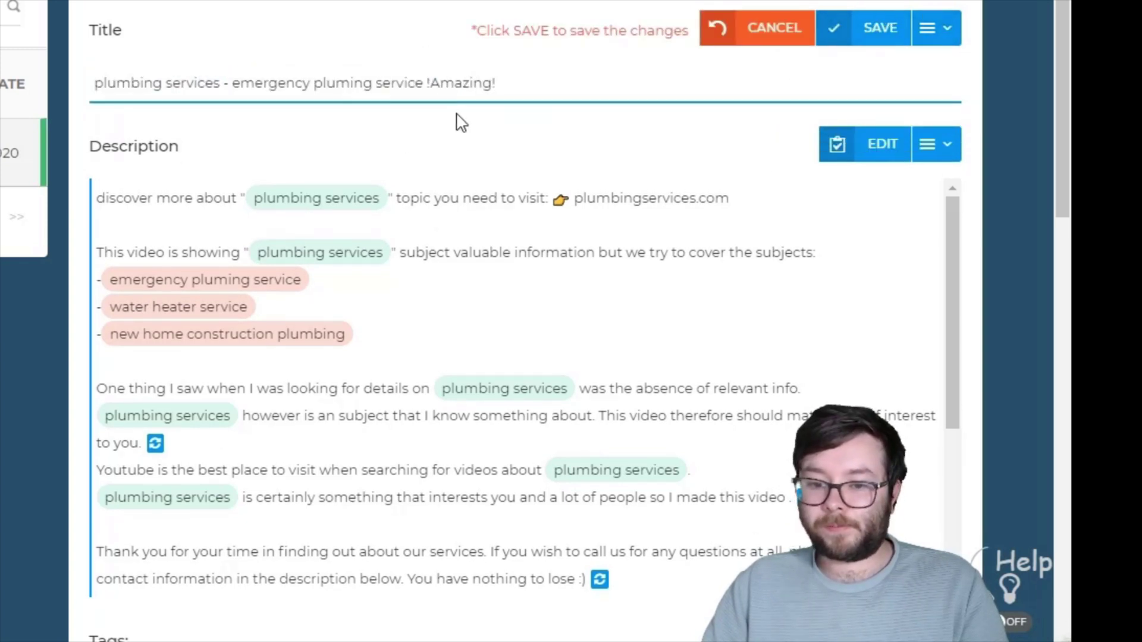
drag(117, 84, 523, 79)
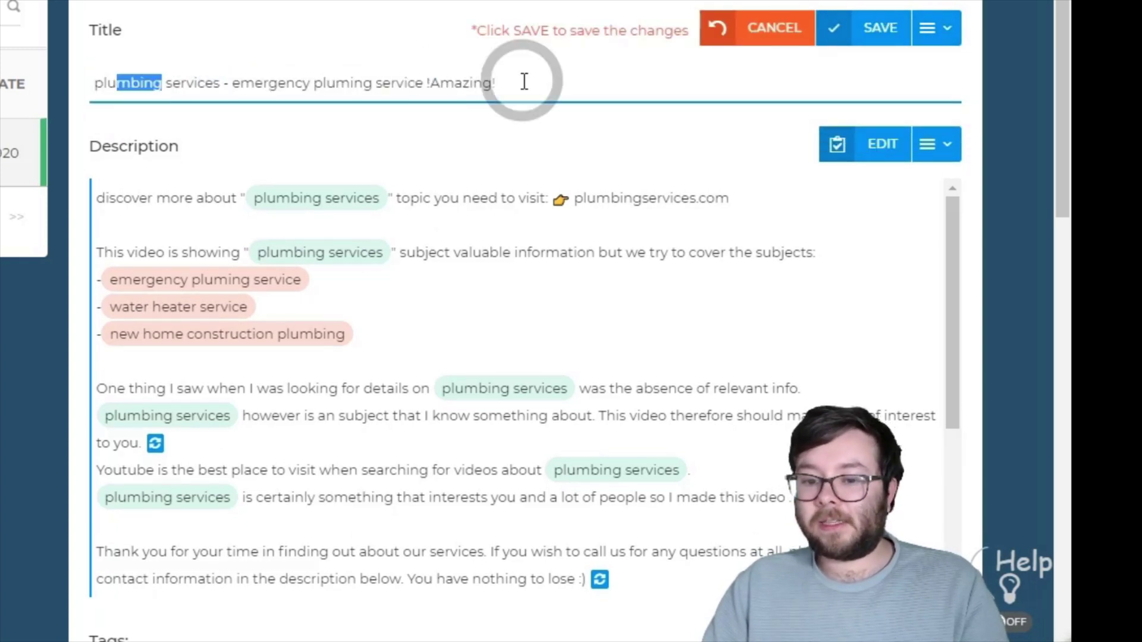
click(935, 28)
click(910, 114)
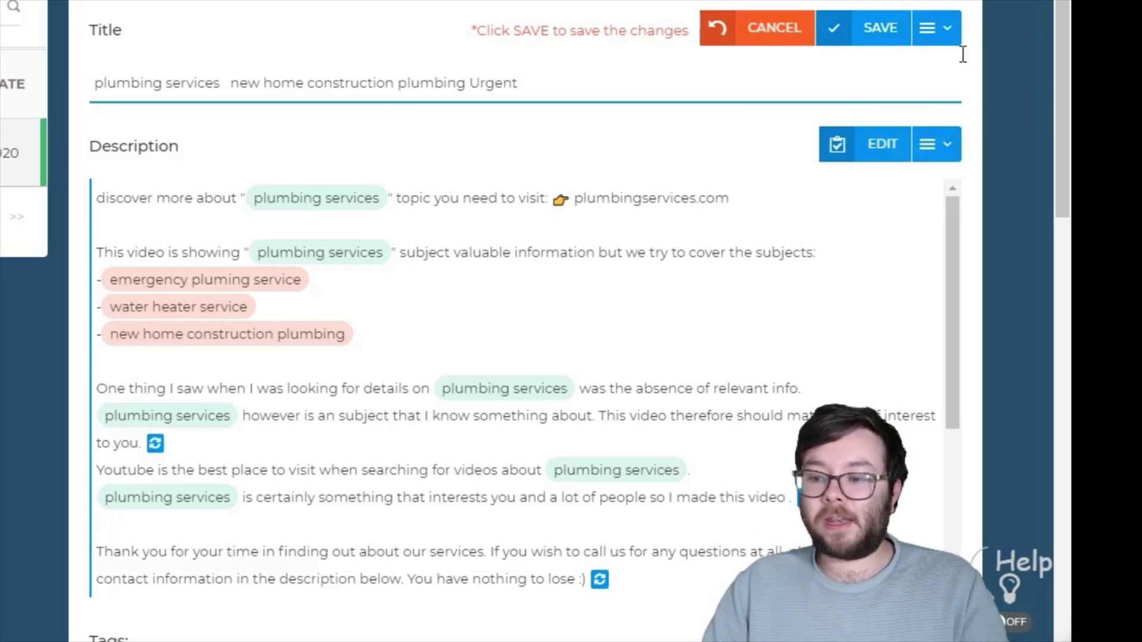
click(937, 28)
click(913, 111)
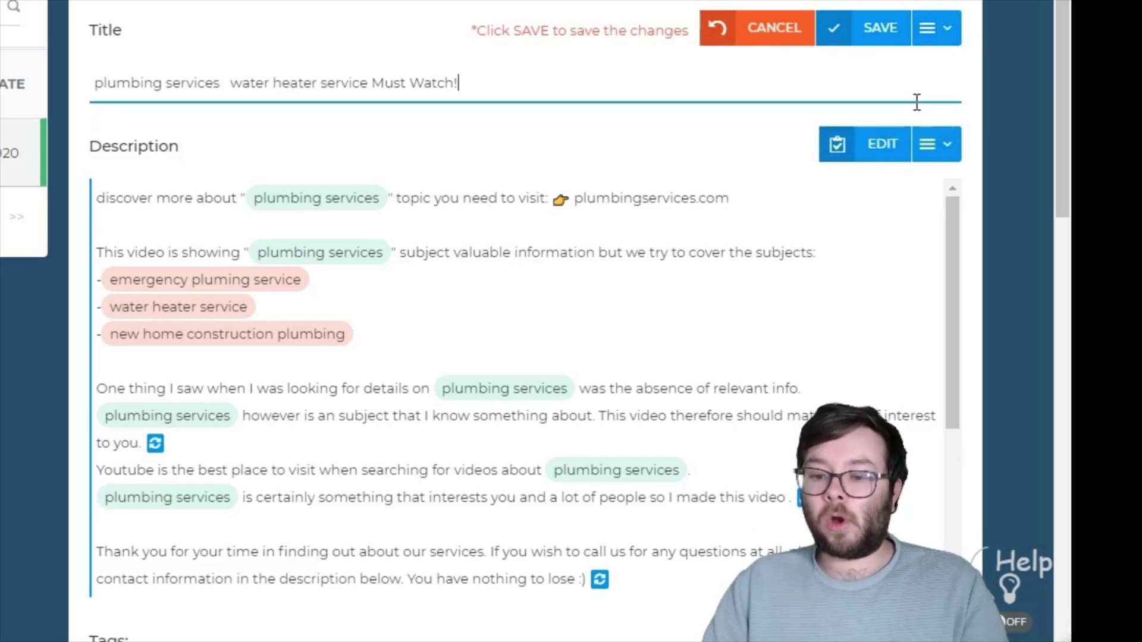
click(504, 95)
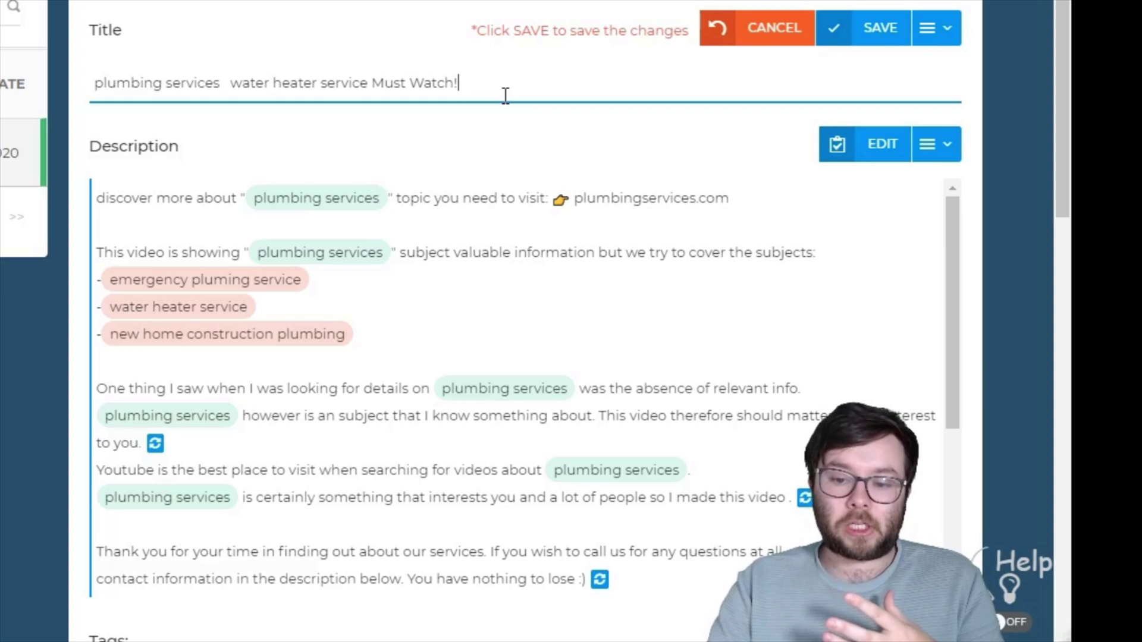
key(ctrl+a)
key(ctrl+v)
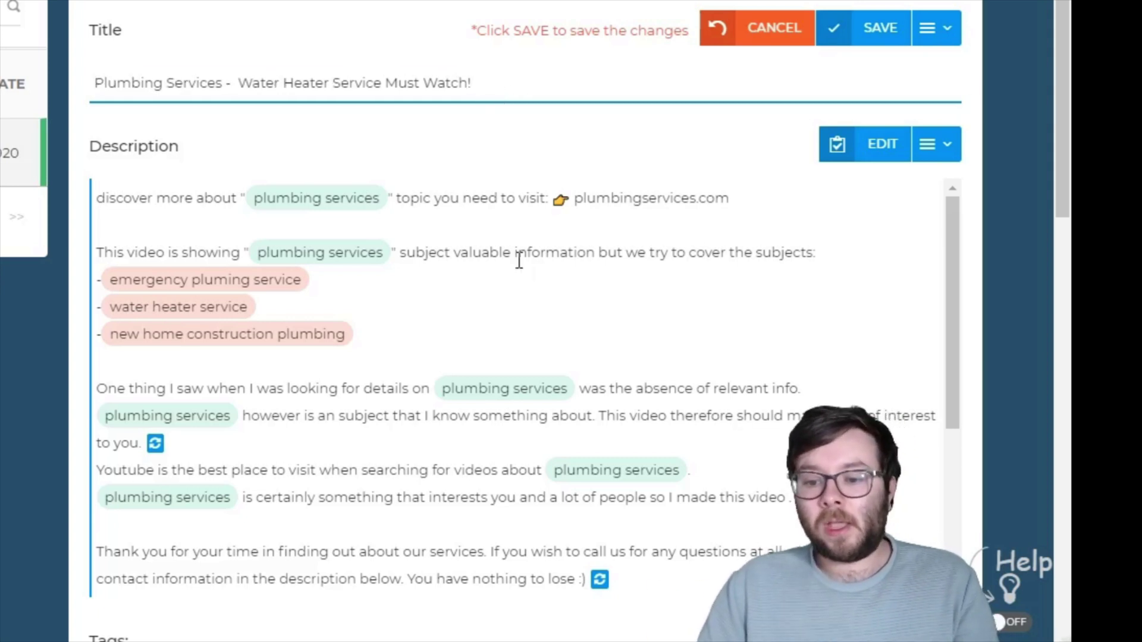
scroll(434, 140, down, 3)
scroll(323, 102, up, 3)
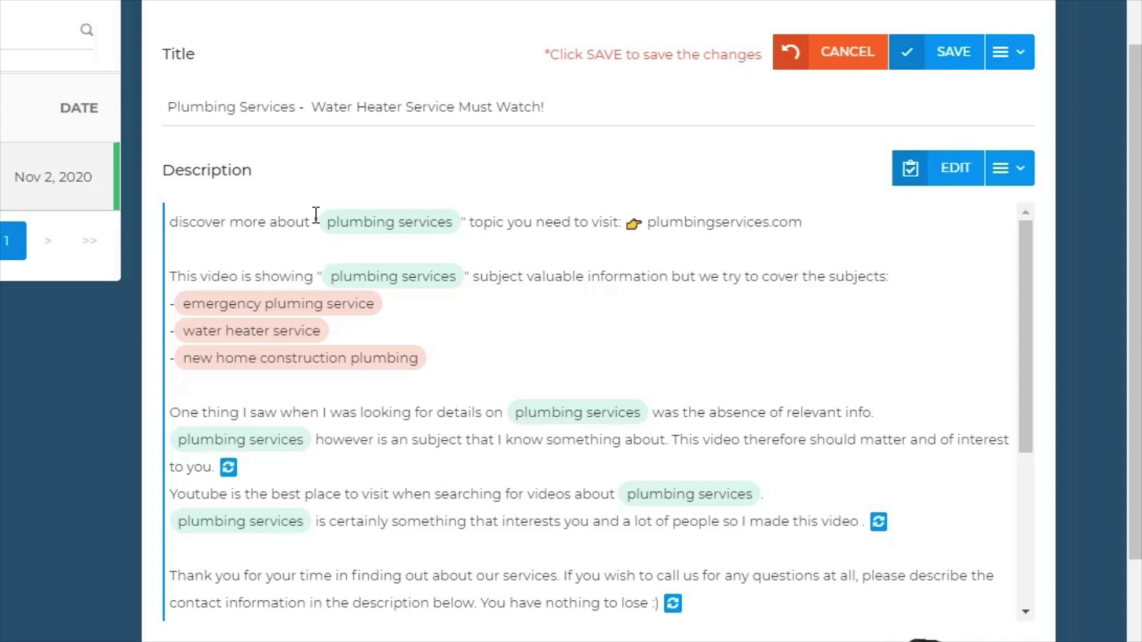
triple_click(708, 218)
click(610, 229)
triple_click(330, 226)
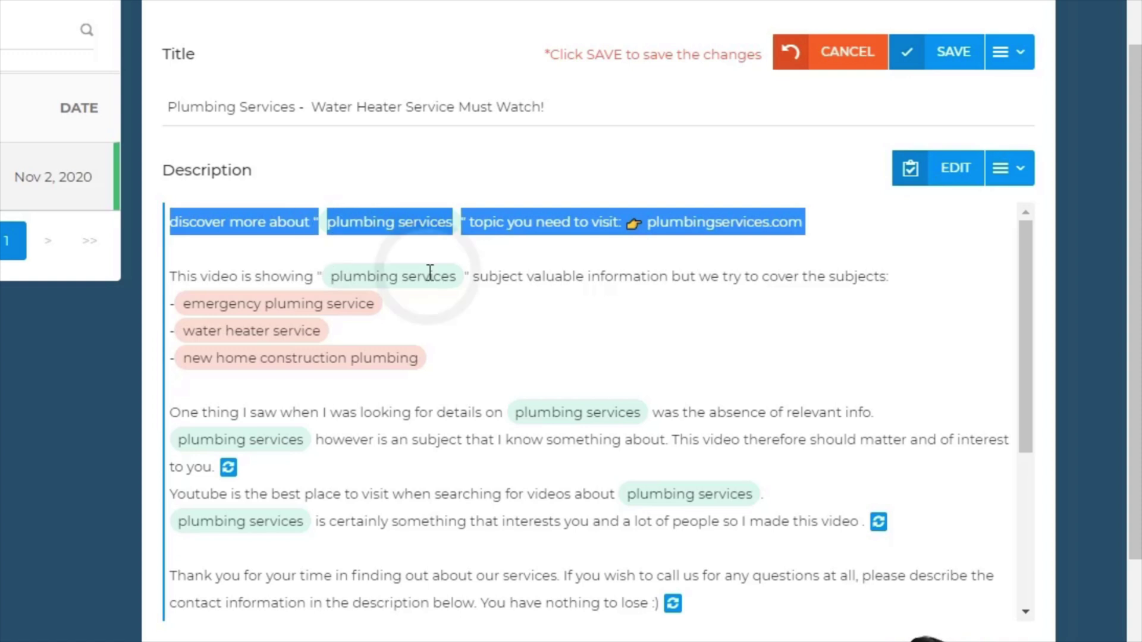
click(294, 257)
drag(327, 221, 436, 222)
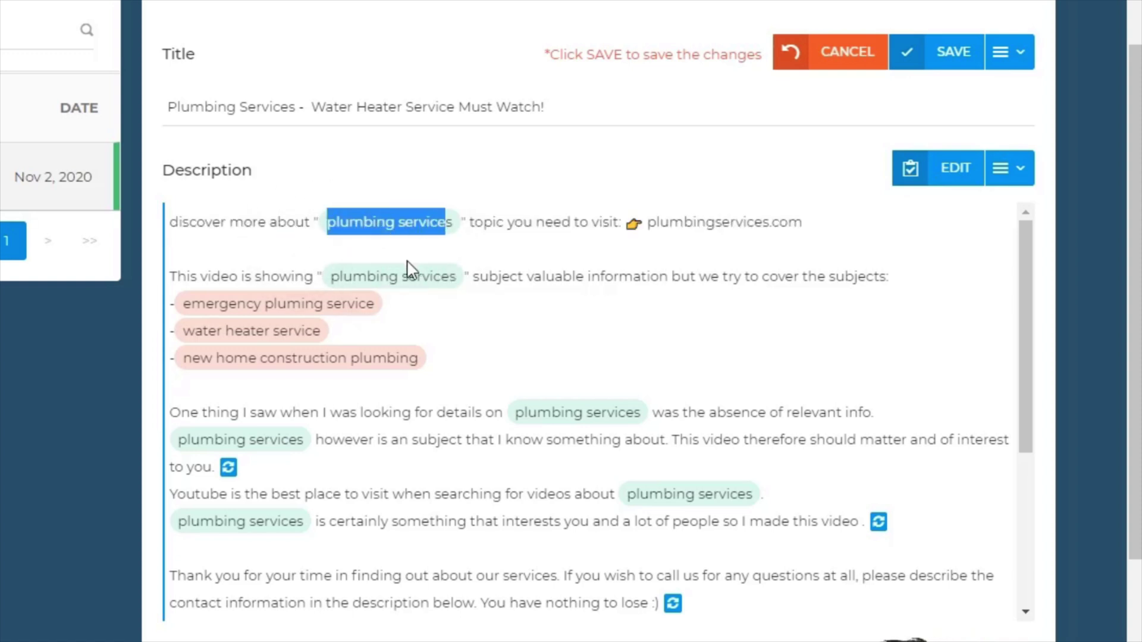
triple_click(403, 275)
click(322, 279)
double_click(351, 276)
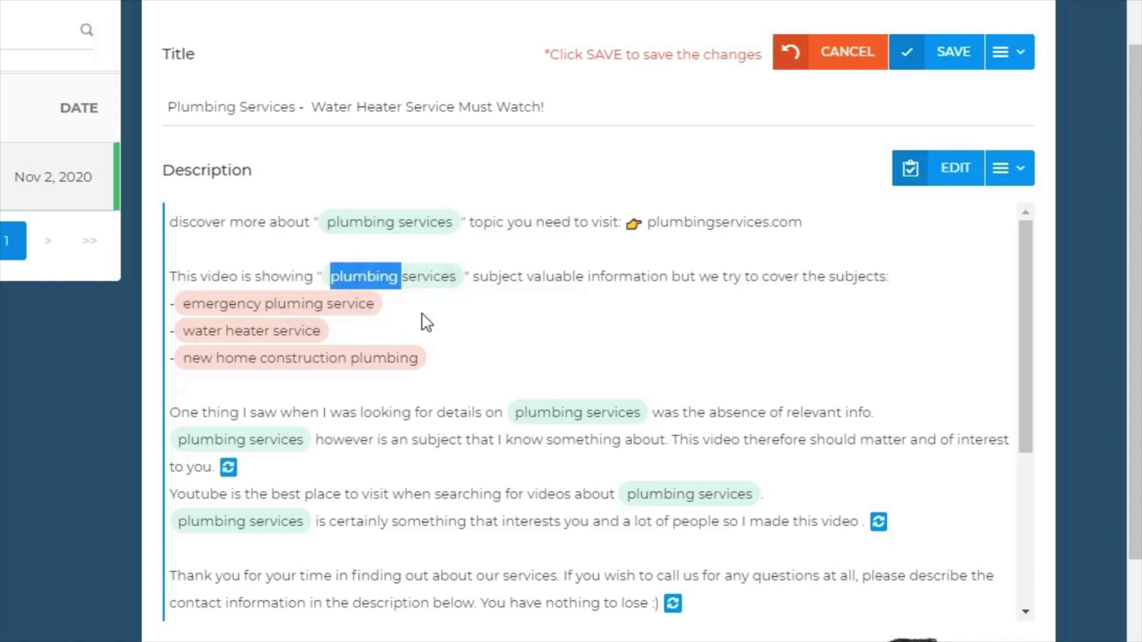
click(443, 327)
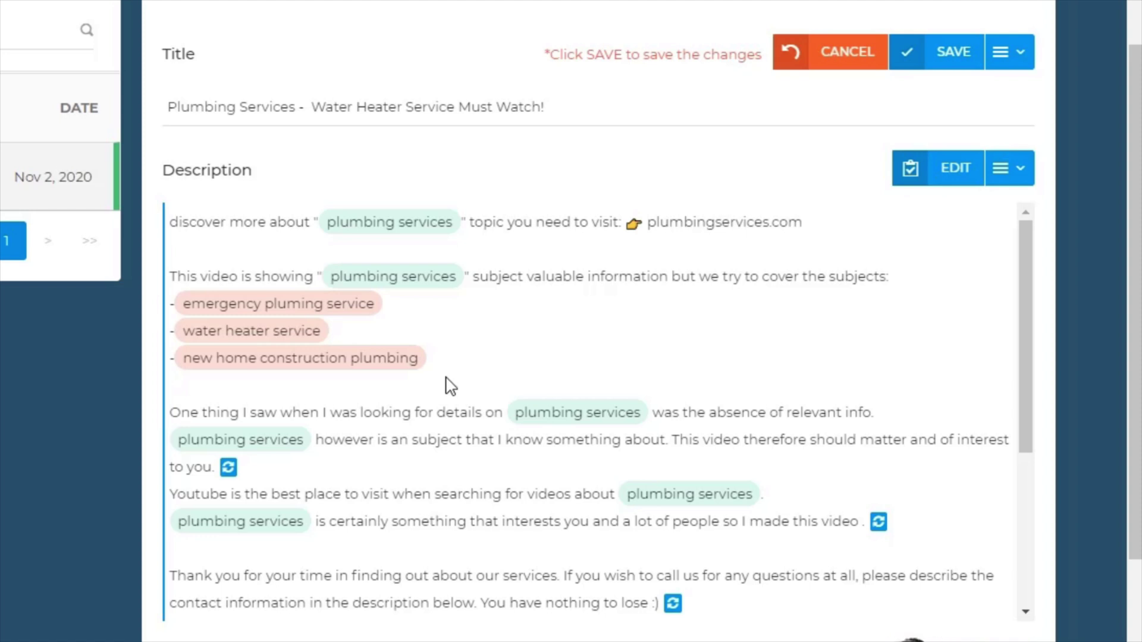
scroll(567, 306, down, 2)
scroll(517, 338, down, 3)
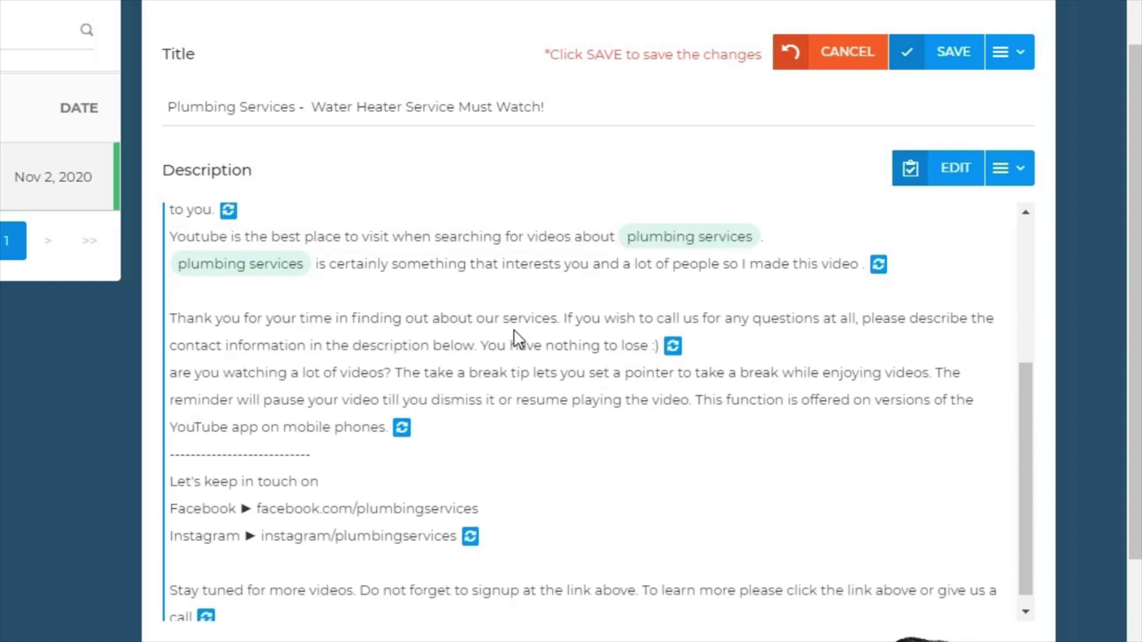
scroll(497, 336, up, 2)
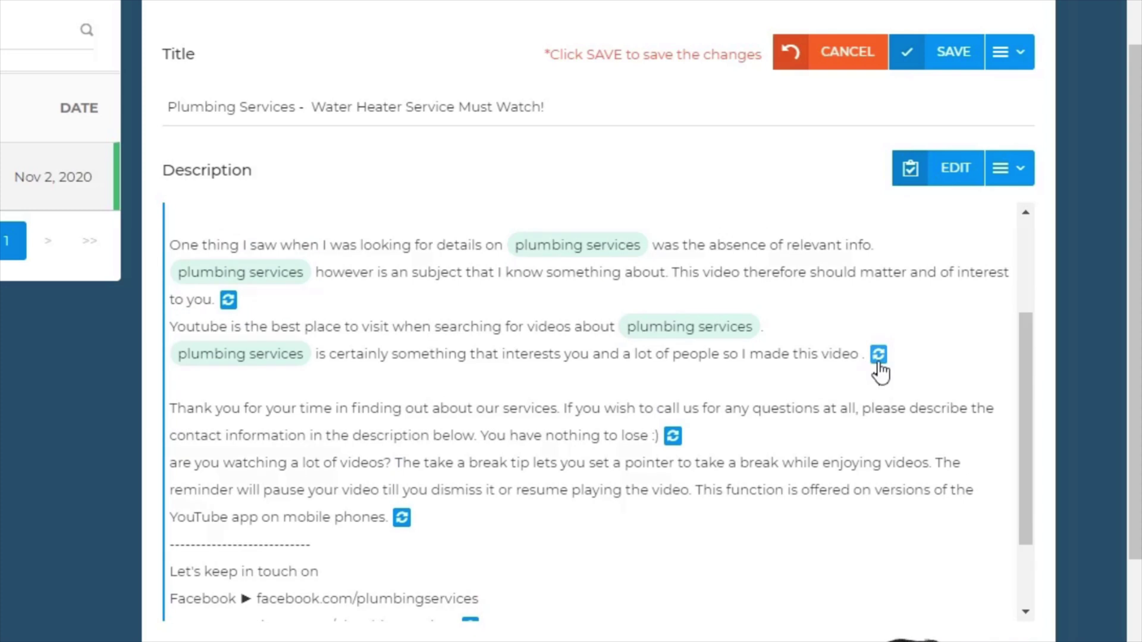
Step: Replace the missing-info sentence with 'Take a deep breath…' about new home construction plumbing
click(228, 299)
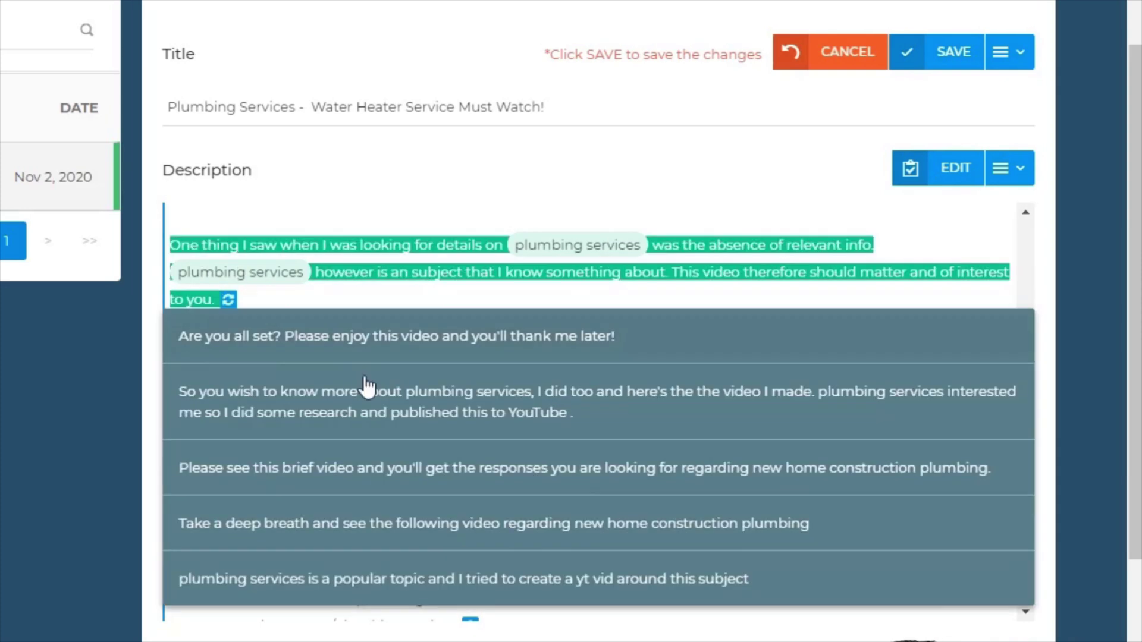
scroll(301, 509, down, 2)
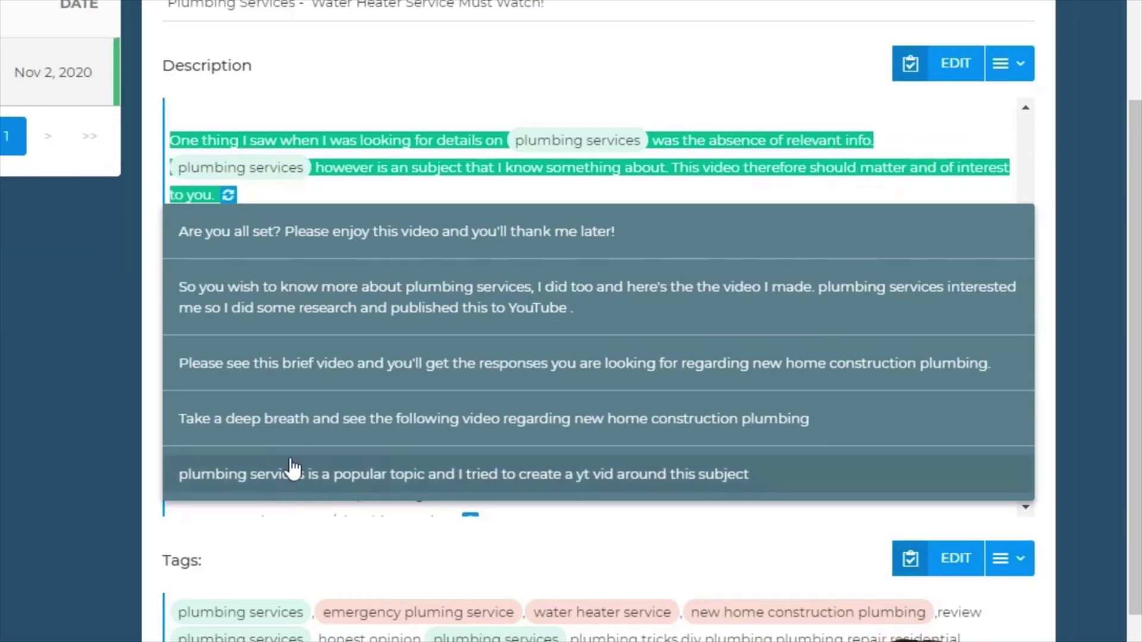
click(296, 419)
scroll(984, 484, down, 1)
scroll(746, 446, down, 6)
scroll(454, 357, up, 2)
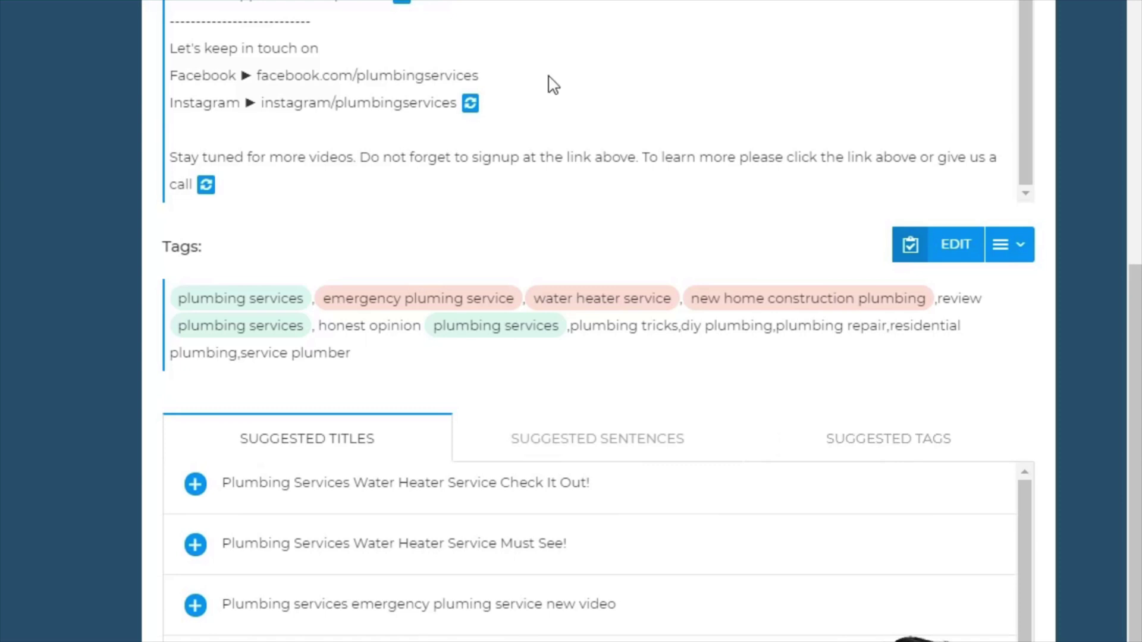
scroll(538, 86, up, 5)
scroll(632, 243, up, 8)
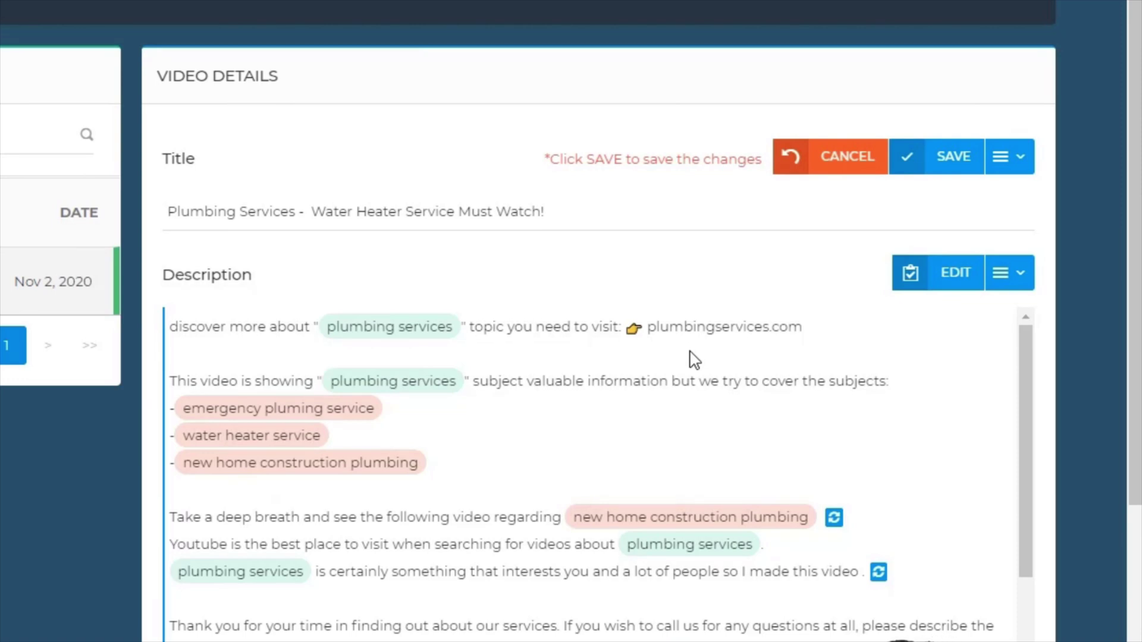
Step: Save the edited title and bring up the suggested sentences
click(955, 159)
scroll(963, 474, down, 4)
scroll(1009, 560, down, 10)
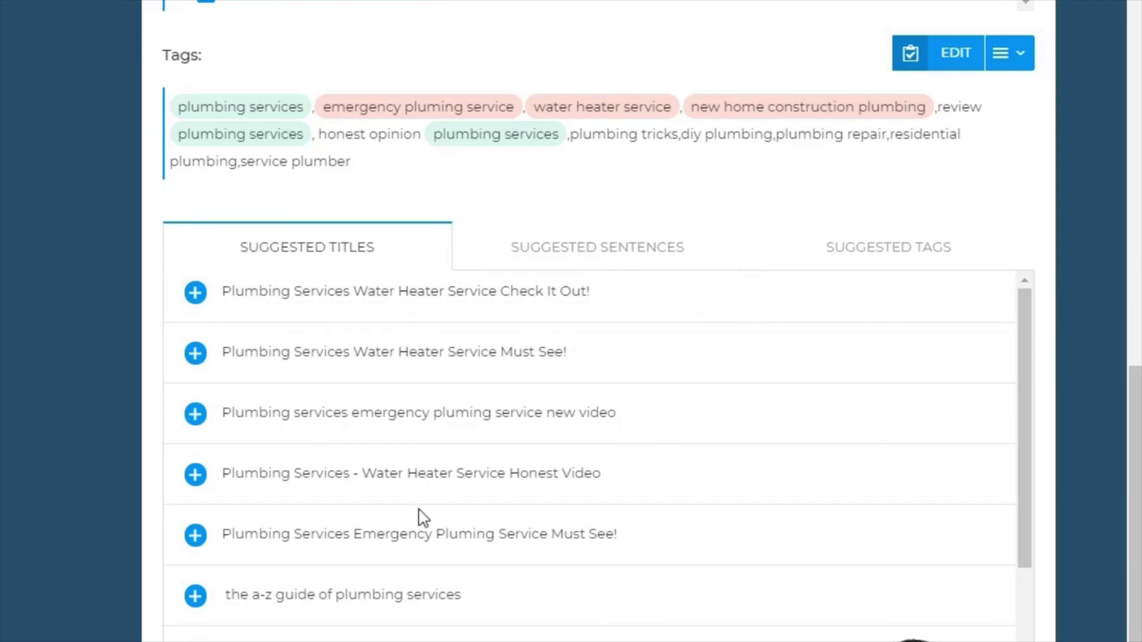
click(528, 245)
Step: Add walley plumbing and master plumber from Suggested Tags and save the tags
click(880, 268)
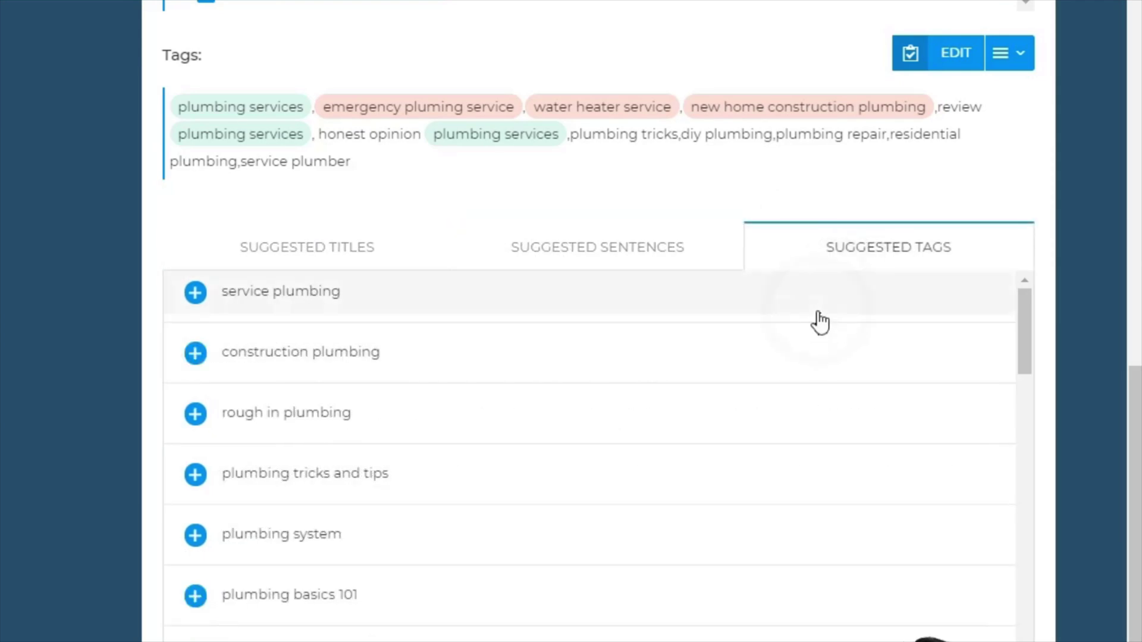
scroll(312, 445, down, 5)
scroll(312, 445, down, 5)
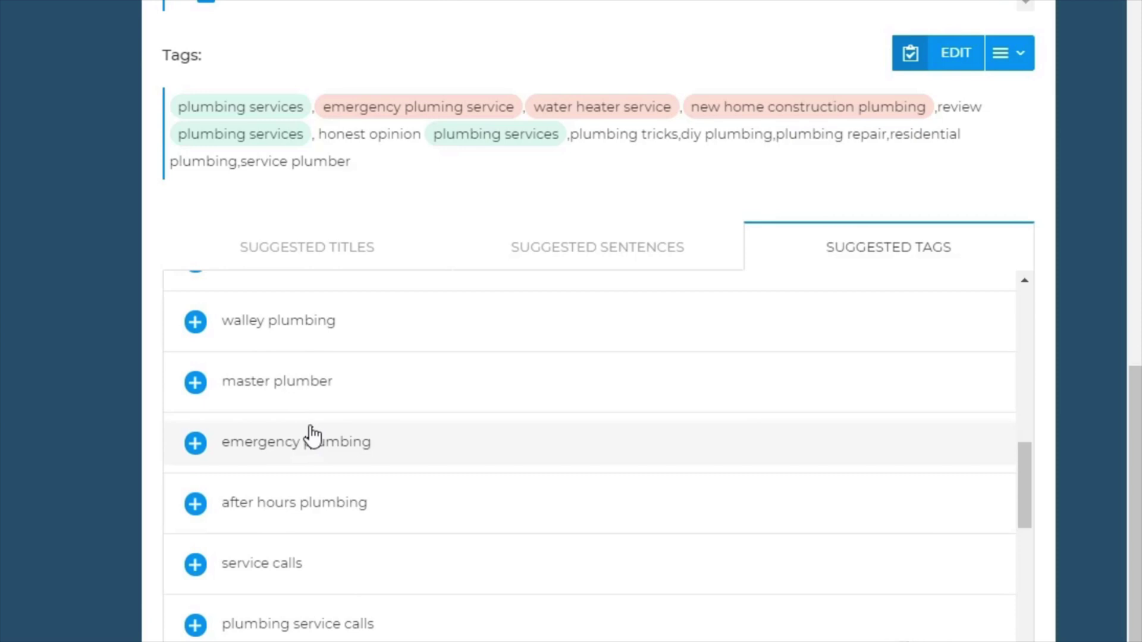
click(297, 324)
click(285, 406)
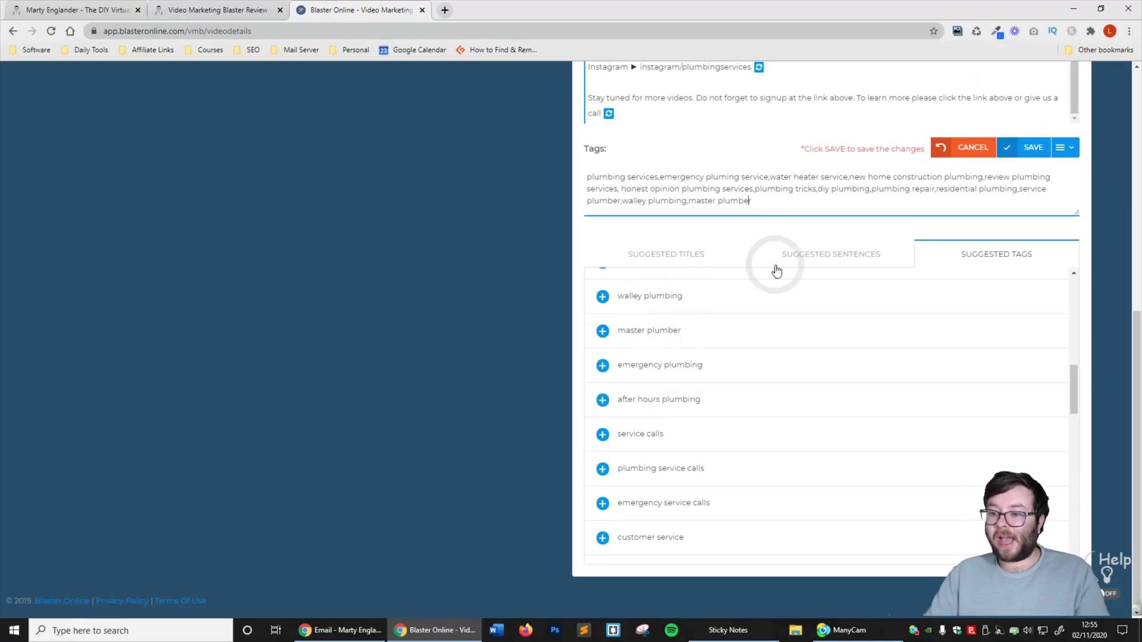
click(990, 104)
scroll(588, 286, up, 5)
scroll(546, 270, up, 8)
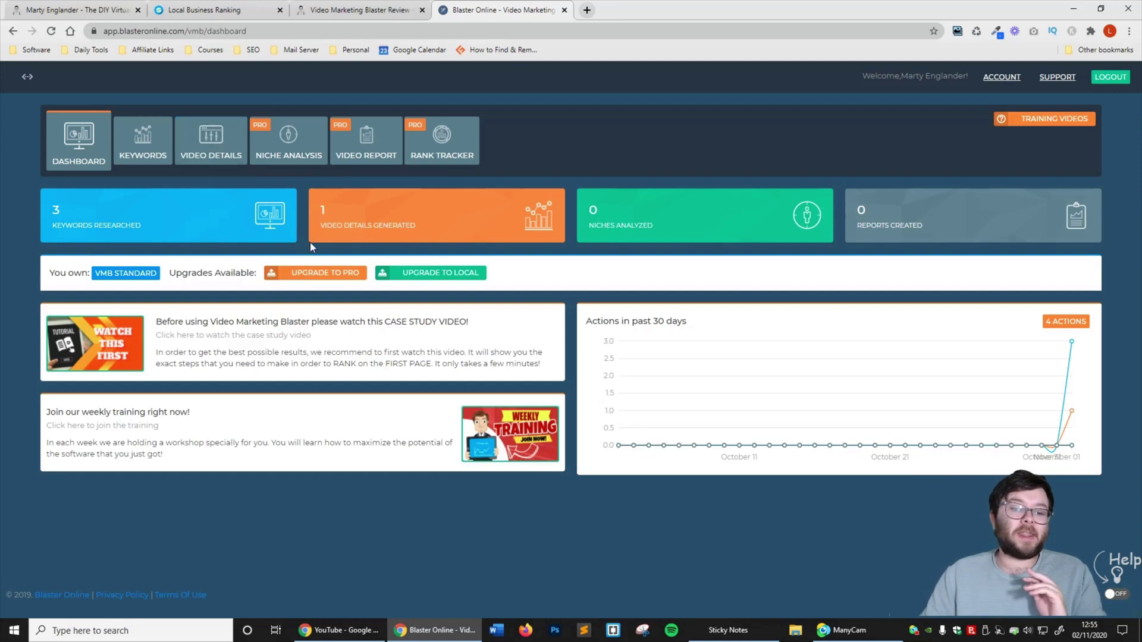
Step: Check the count of 1 video details generated and open the Video Details list
double_click(333, 213)
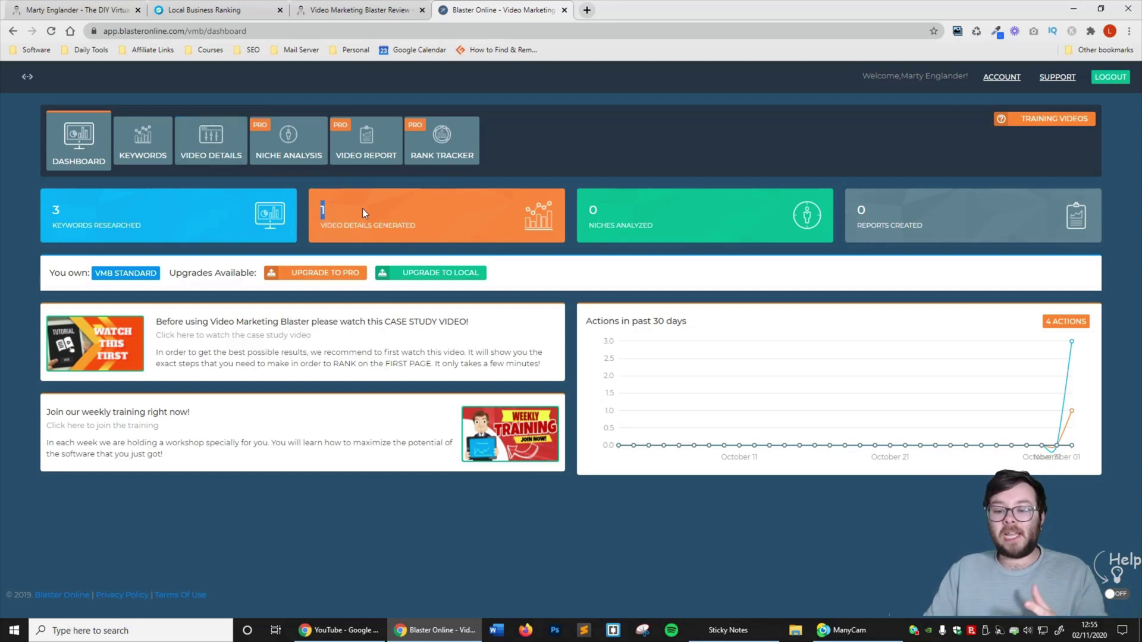
click(248, 158)
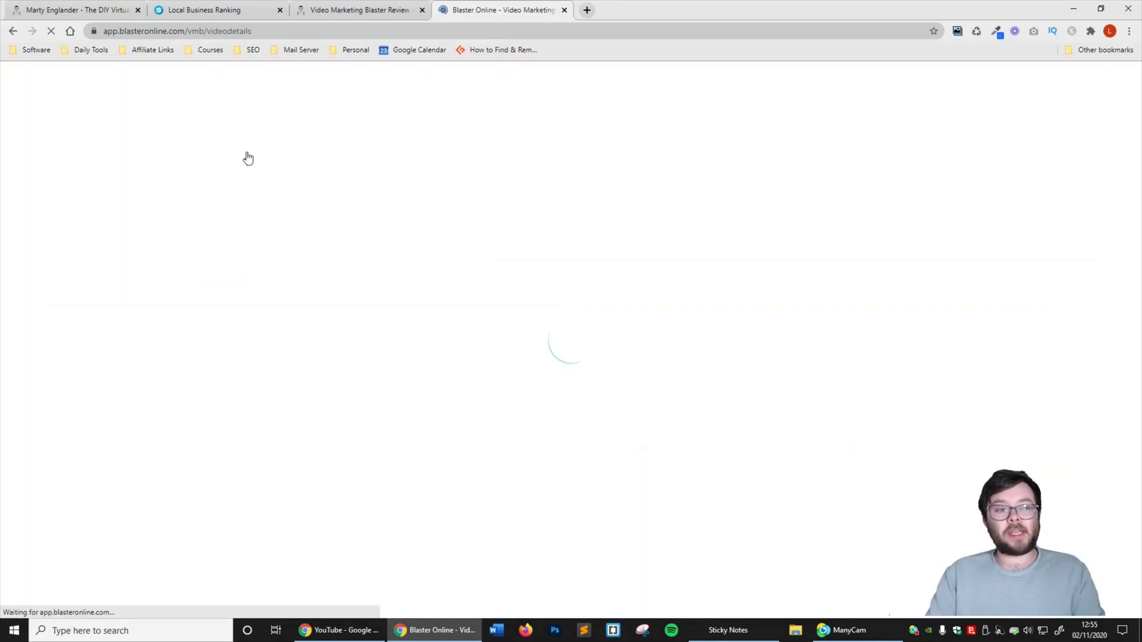